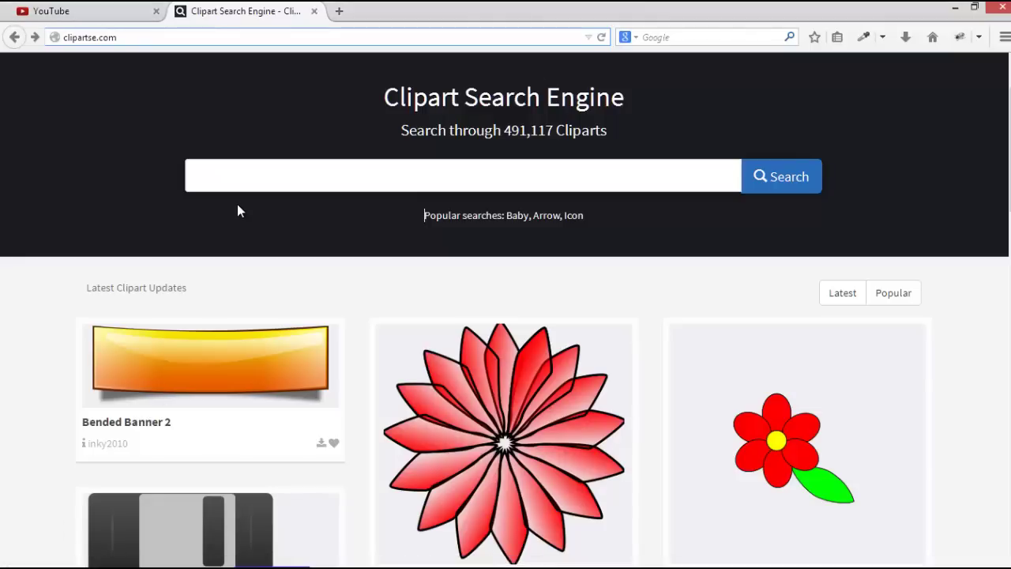
Step: Search the clipartSE collection for 'baby' from the home page search box
scroll(239, 210, "up", 2)
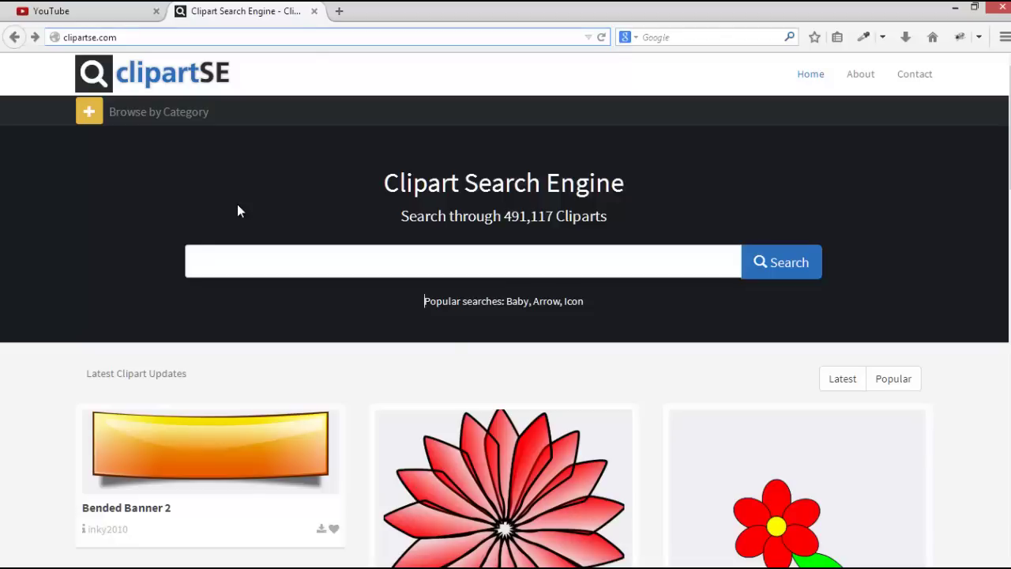
scroll(237, 210, "down", 5)
scroll(114, 133, "up", 5)
scroll(338, 251, "down", 5)
scroll(337, 263, "up", 5)
left_click(342, 264)
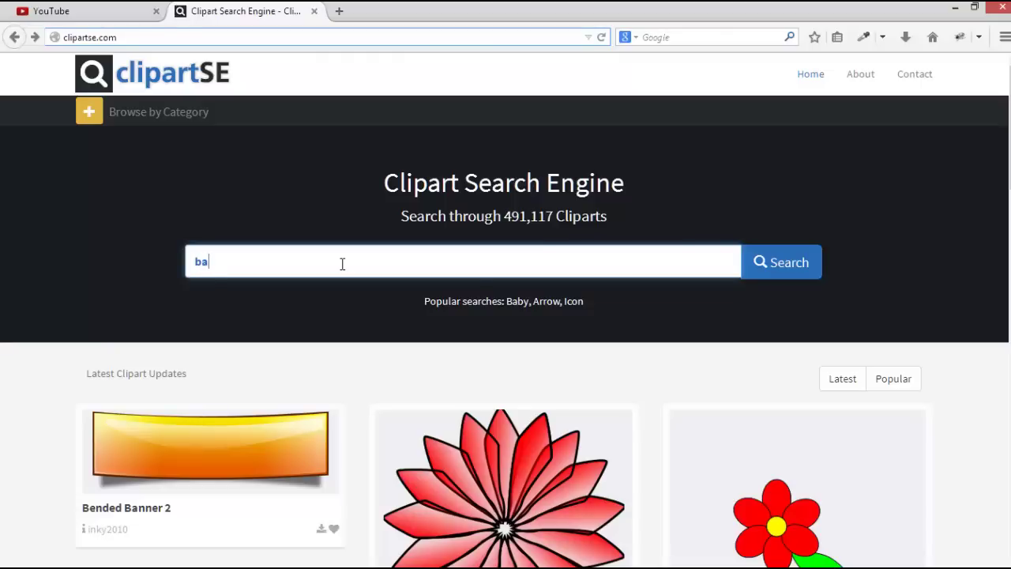
key("Return")
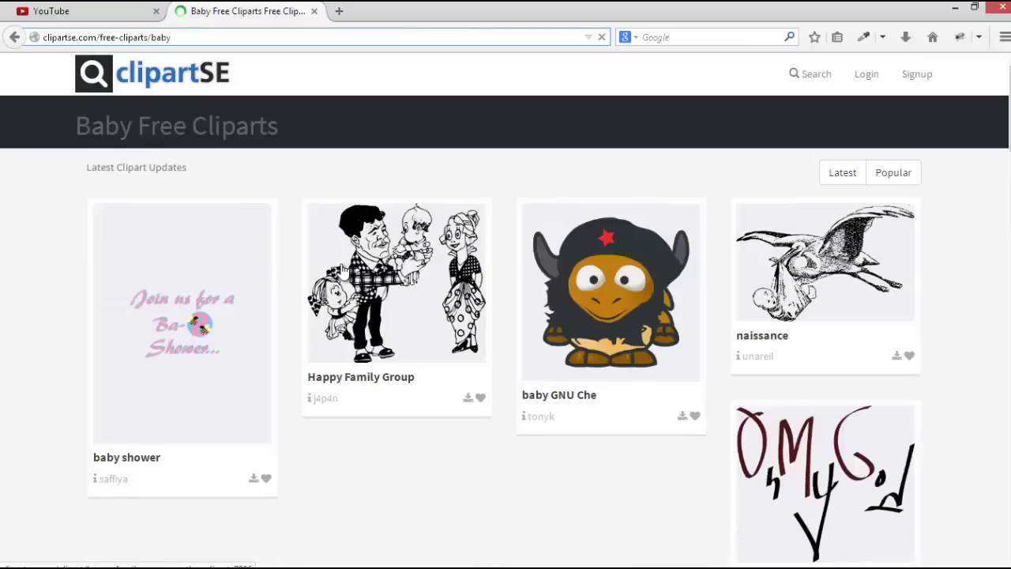
Step: Scroll the Baby Free Cliparts results and select words in the page heading
scroll(341, 270, "down", 2)
scroll(368, 308, "down", 10)
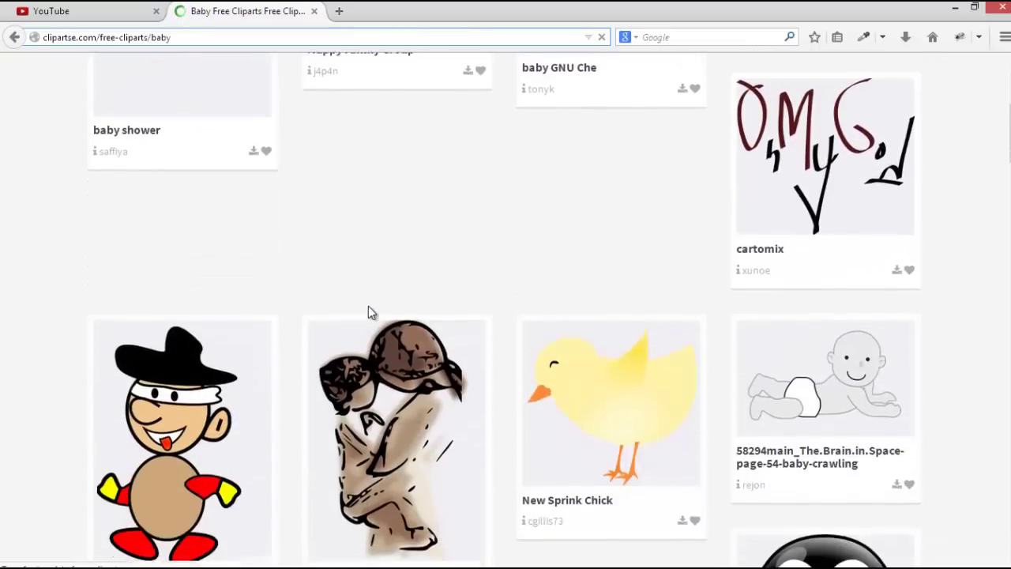
scroll(368, 311, "down", 8)
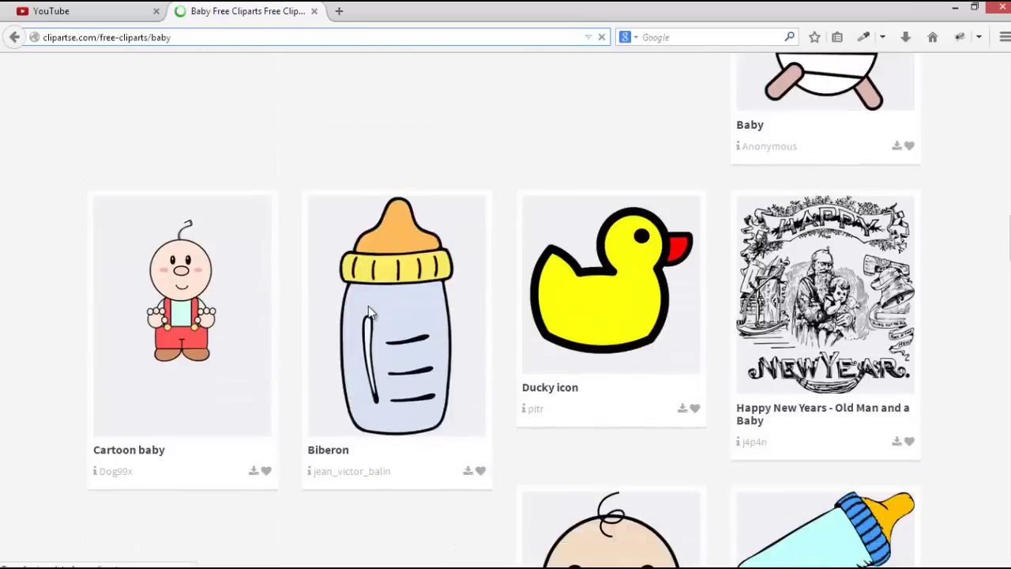
scroll(326, 261, "down", 10)
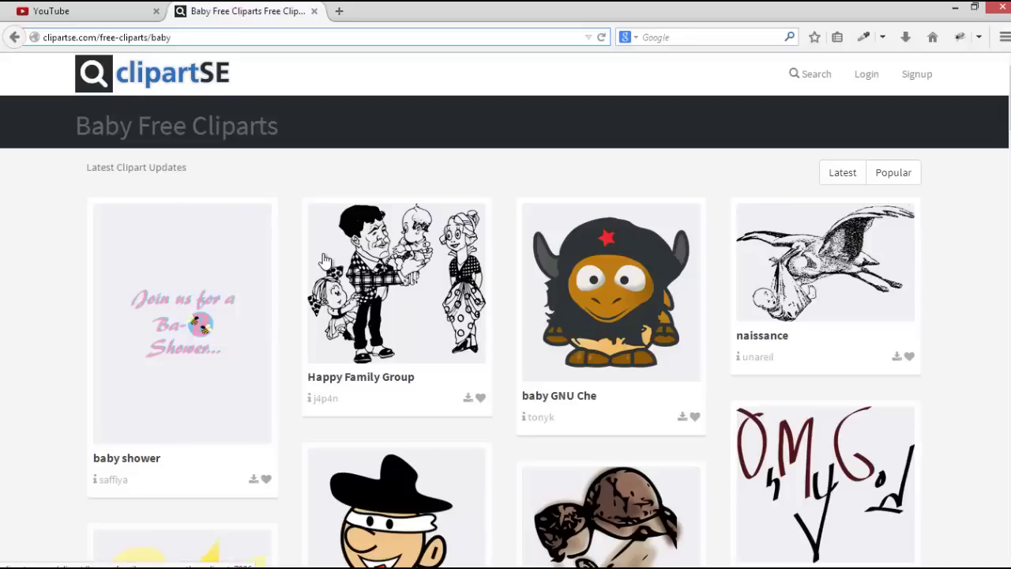
double_click(223, 132)
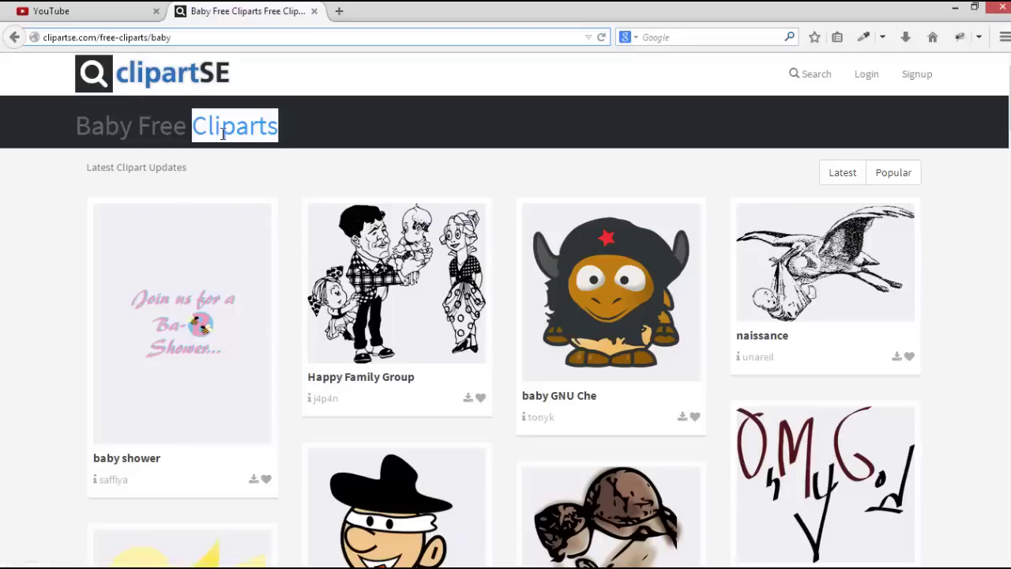
left_click(87, 132)
mouse_move(285, 126)
left_mouse_down()
mouse_move(63, 102)
mouse_move(303, 131)
left_mouse_up()
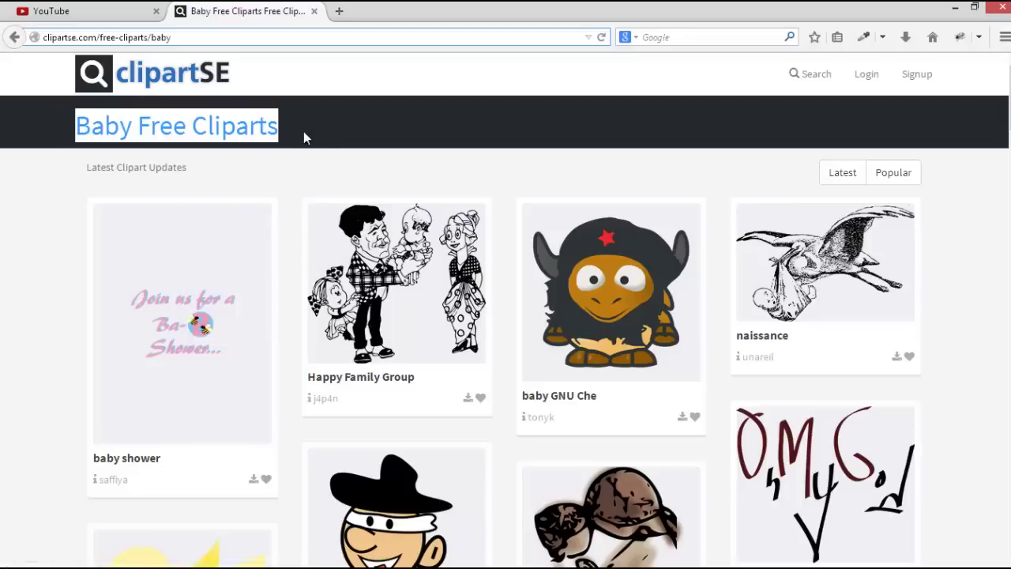
double_click(111, 127)
Step: Reload the baby cliparts results page from the right-click menu
scroll(229, 198, "down", 15)
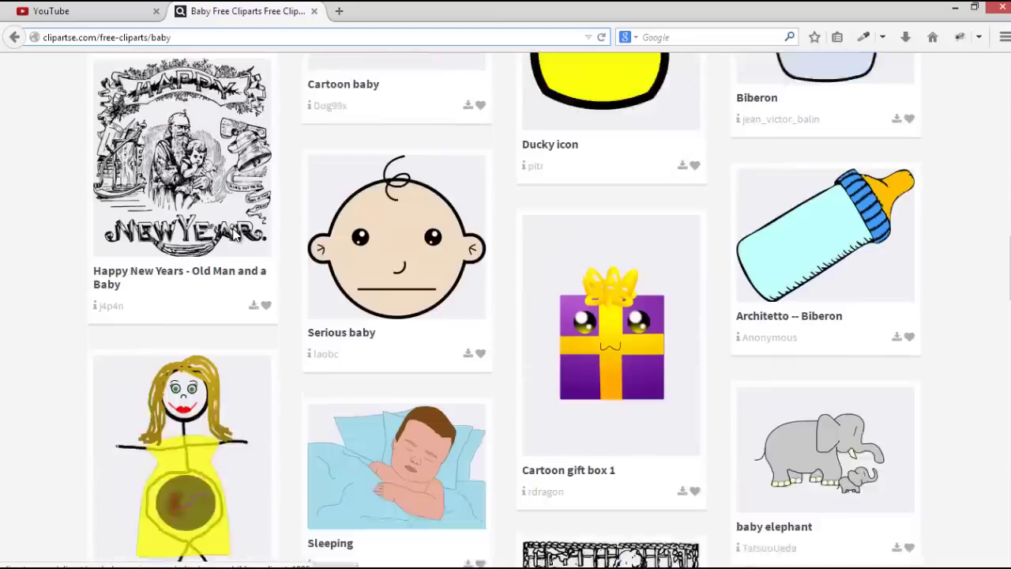
scroll(234, 239, "down", 10)
scroll(233, 263, "up", 15)
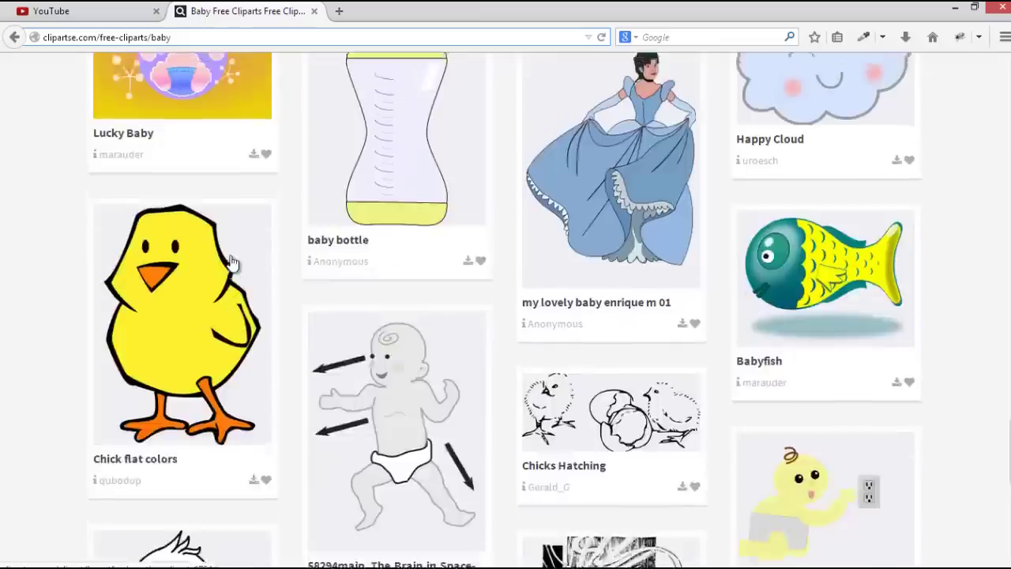
scroll(233, 264, "up", 10)
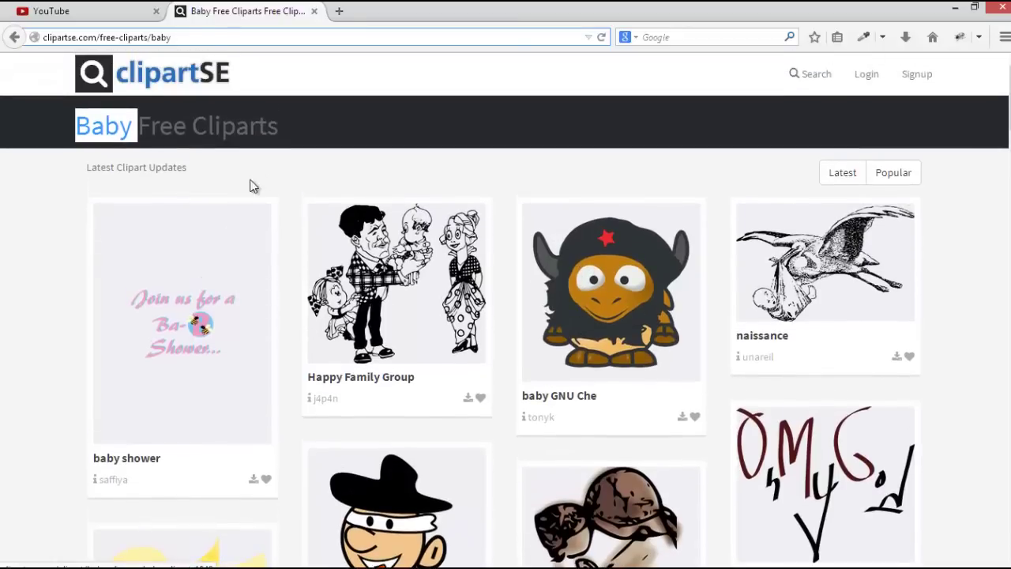
right_click(269, 171)
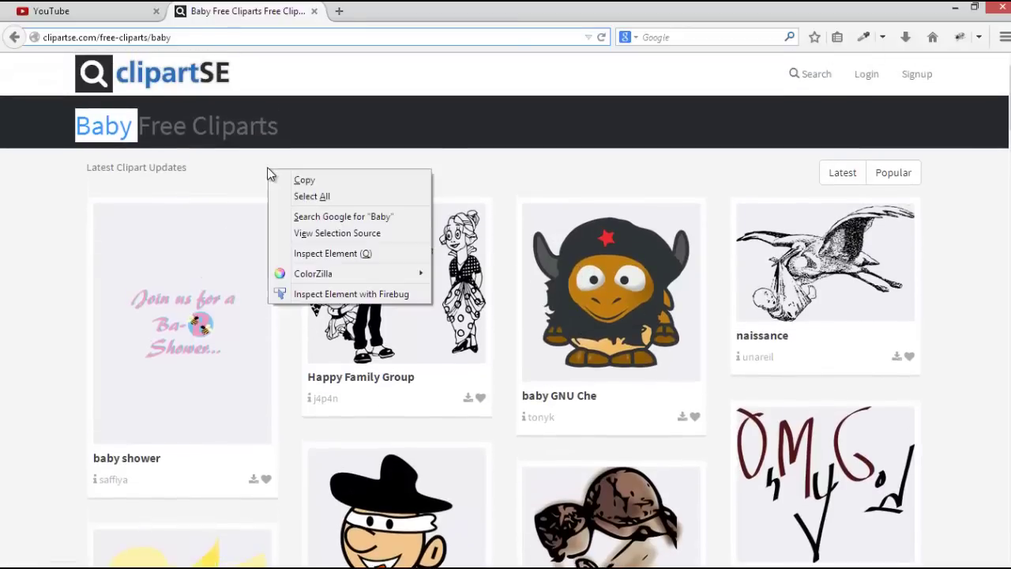
left_click(360, 159)
right_click(361, 158)
left_click(403, 199)
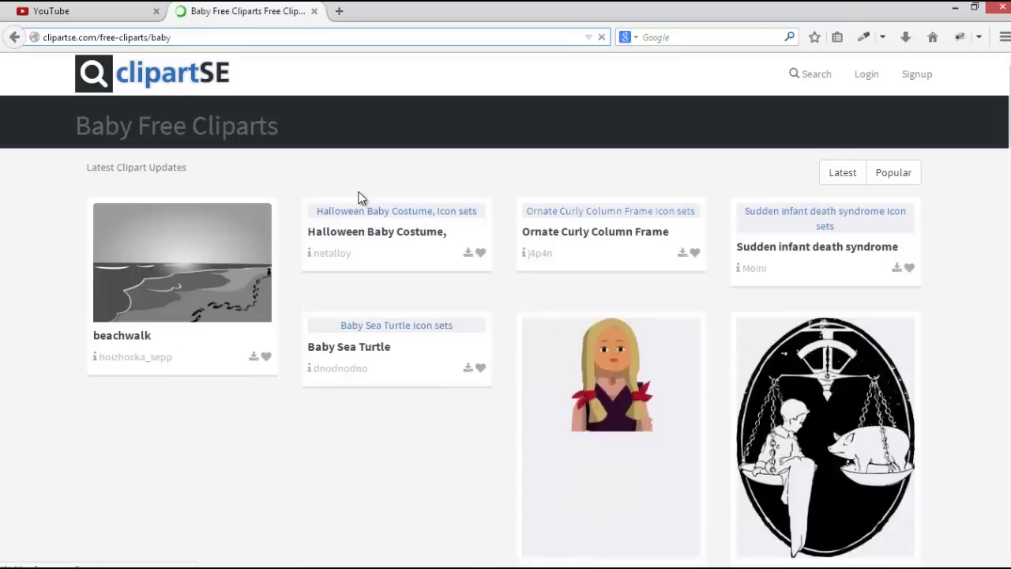
Step: Scroll through the reloaded results to find the BabyStage3 clipart
scroll(358, 201, "down", 1)
scroll(358, 203, "down", 5)
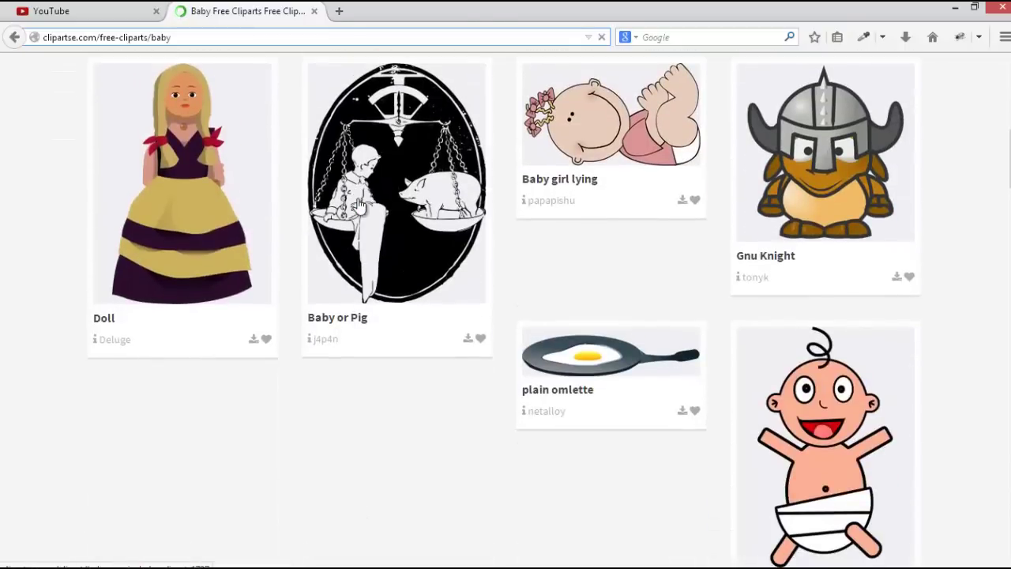
scroll(358, 203, "down", 5)
scroll(358, 203, "up", 2)
scroll(358, 204, "down", 2)
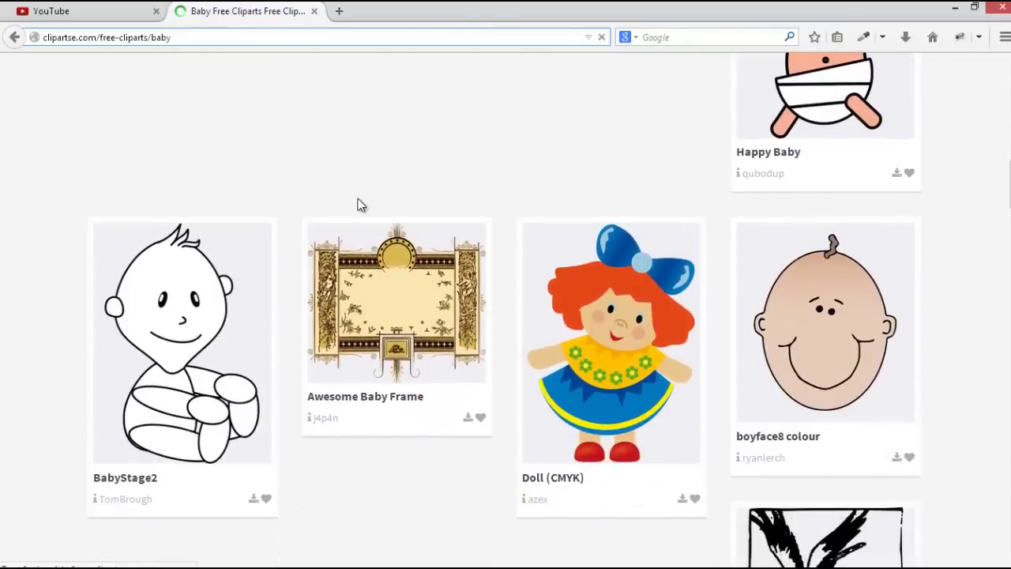
scroll(219, 275, "down", 15)
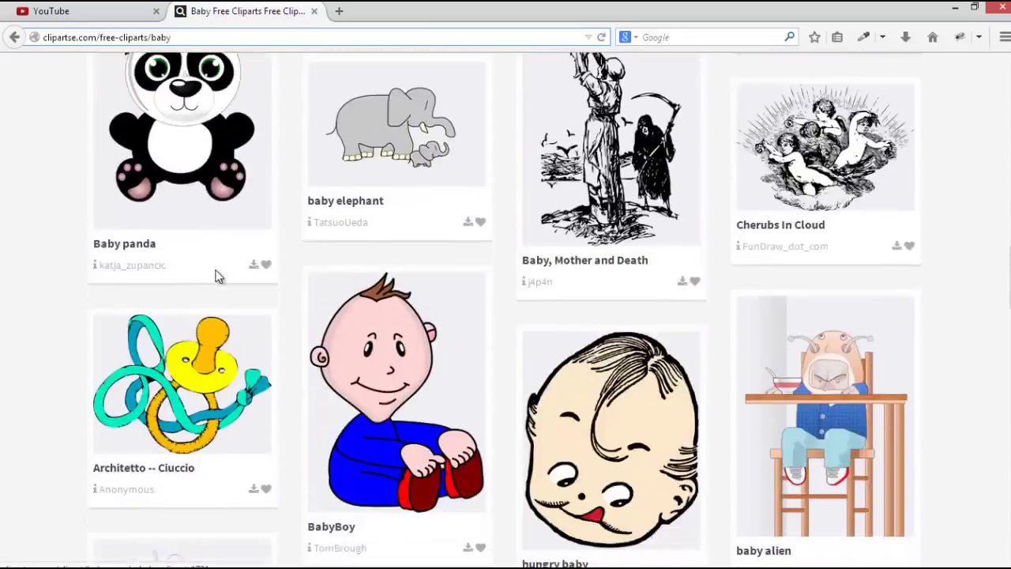
scroll(218, 275, "down", 5)
scroll(232, 293, "up", 9)
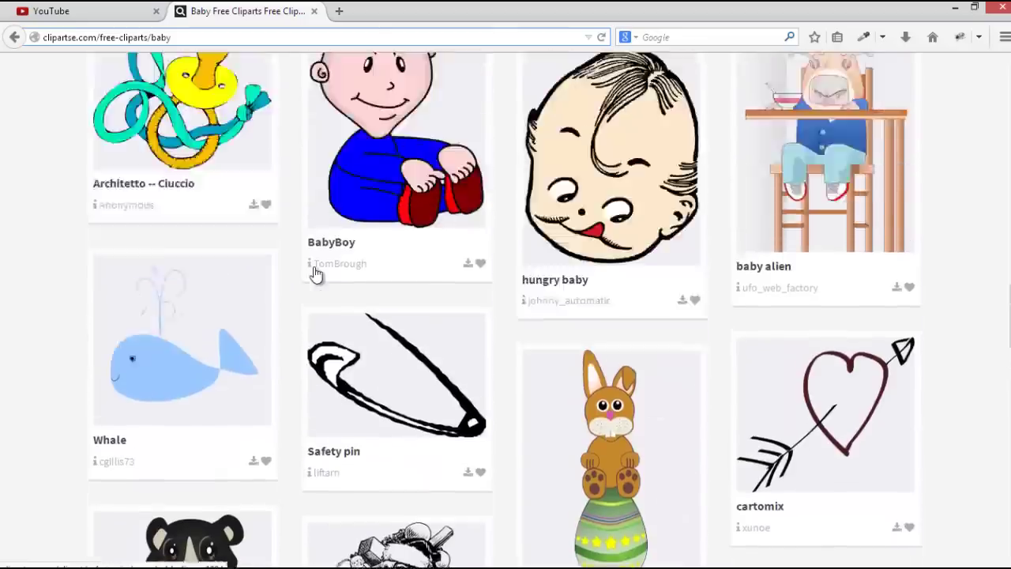
scroll(616, 249, "up", 4)
scroll(616, 253, "down", 14)
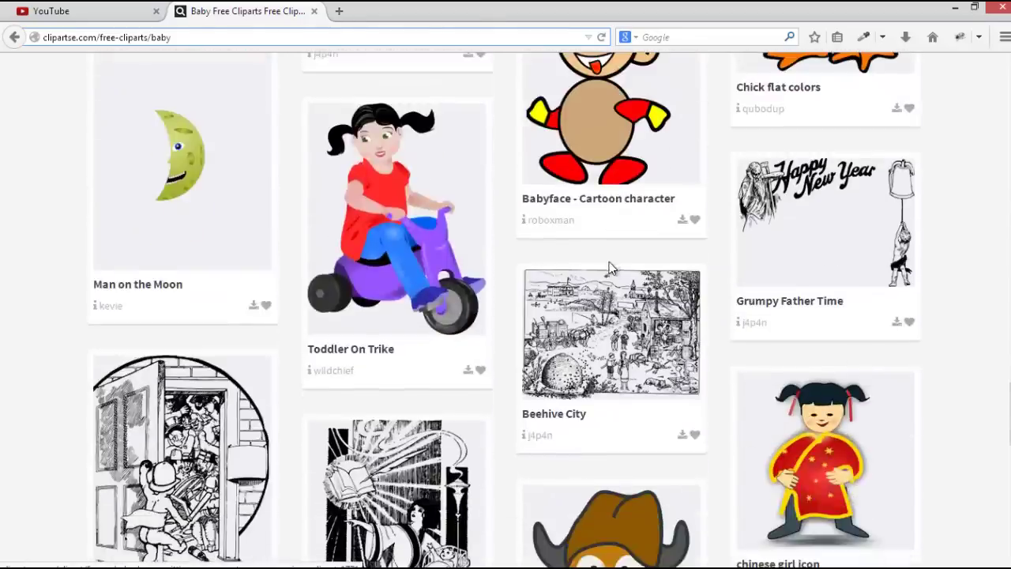
scroll(609, 267, "down", 5)
Step: Open the BabyStage3 page, save its .SVG download, and show the downloads list
left_click(172, 330)
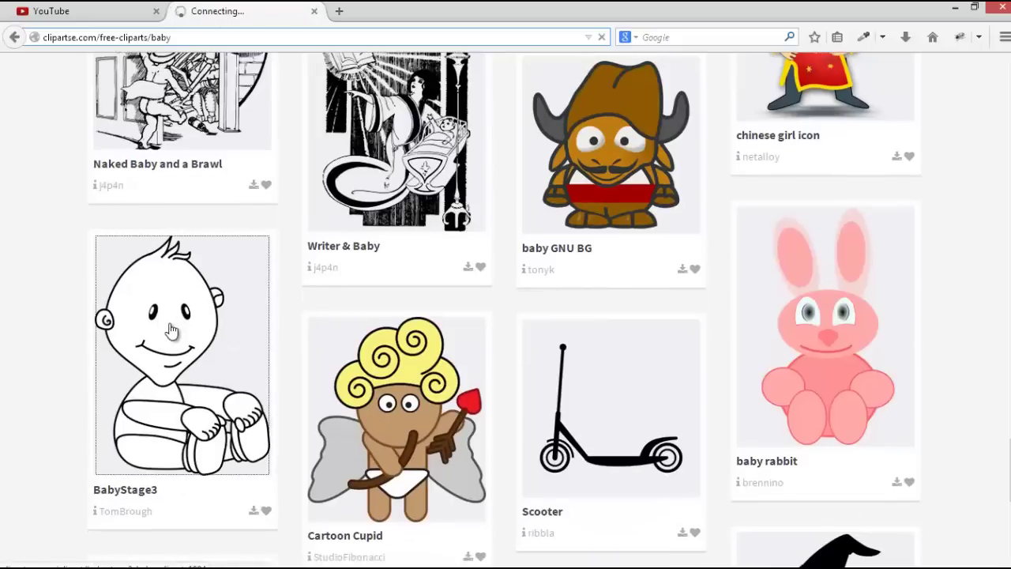
scroll(192, 327, "down", 8)
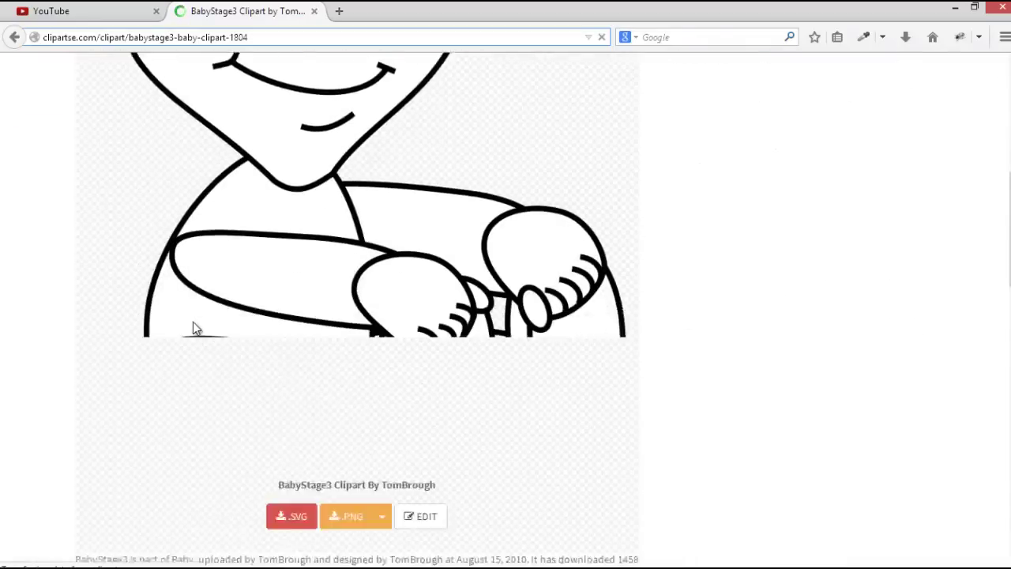
scroll(280, 300, "up", 2)
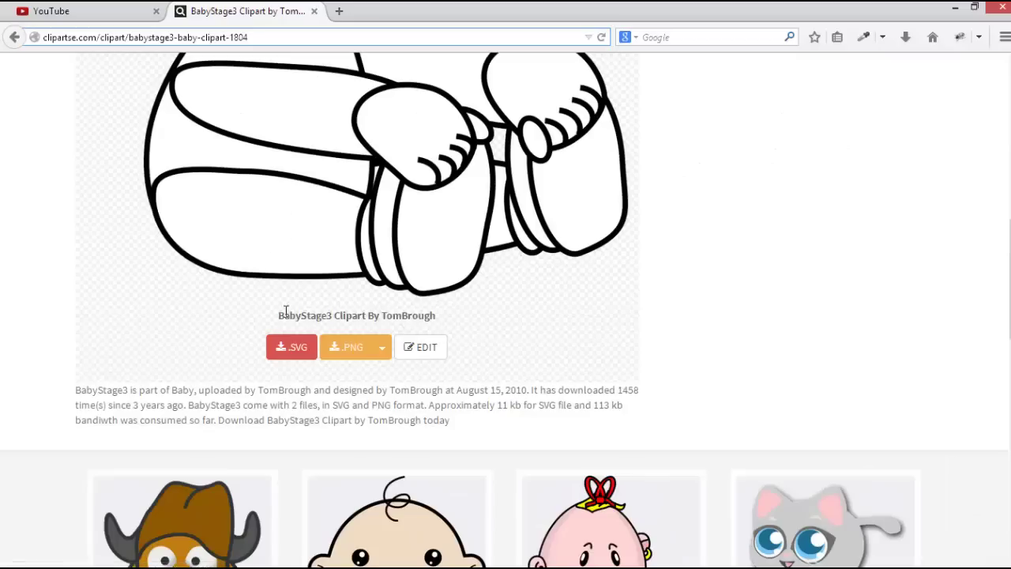
left_click(297, 360)
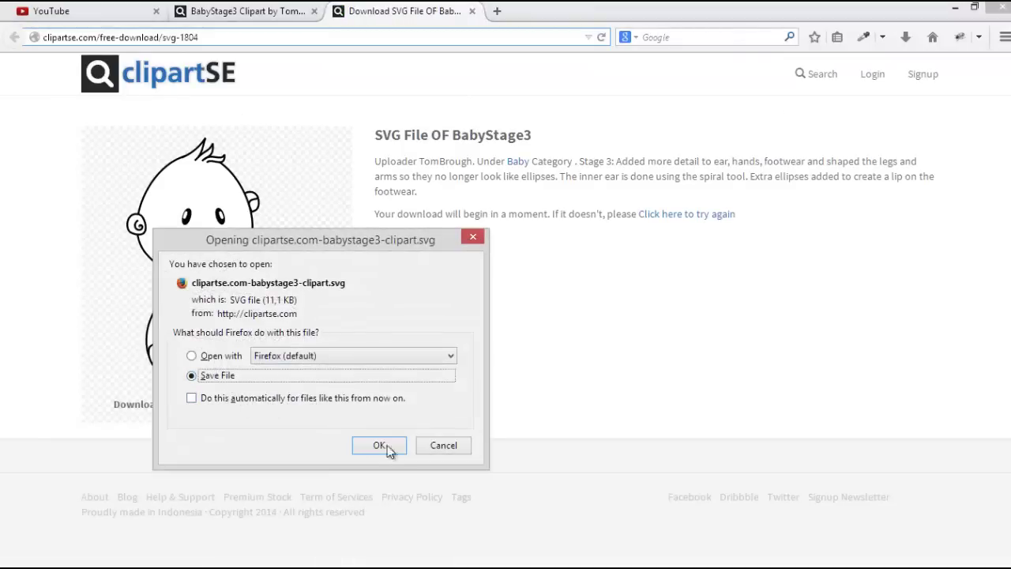
left_click(386, 449)
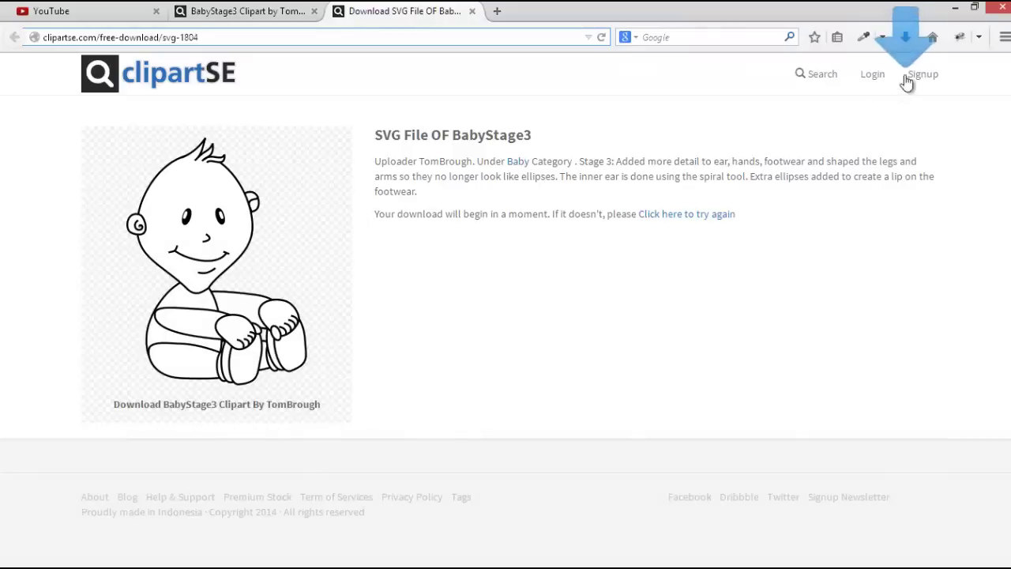
left_click(905, 37)
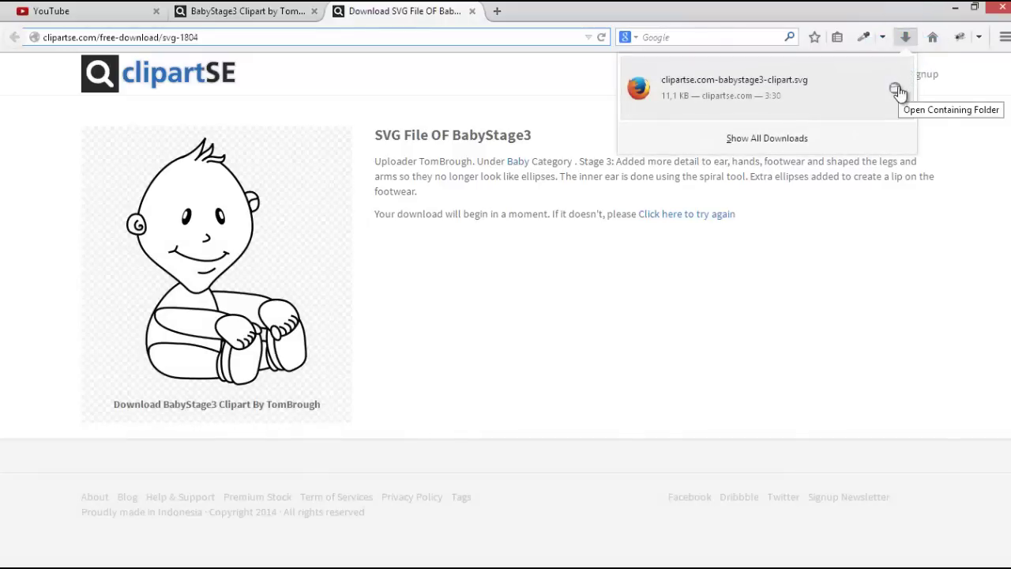
Step: Open clipartse.com-babystage3-clipart.svg from the Downloads folder in Inkscape, then minimize the folder
left_click(897, 91)
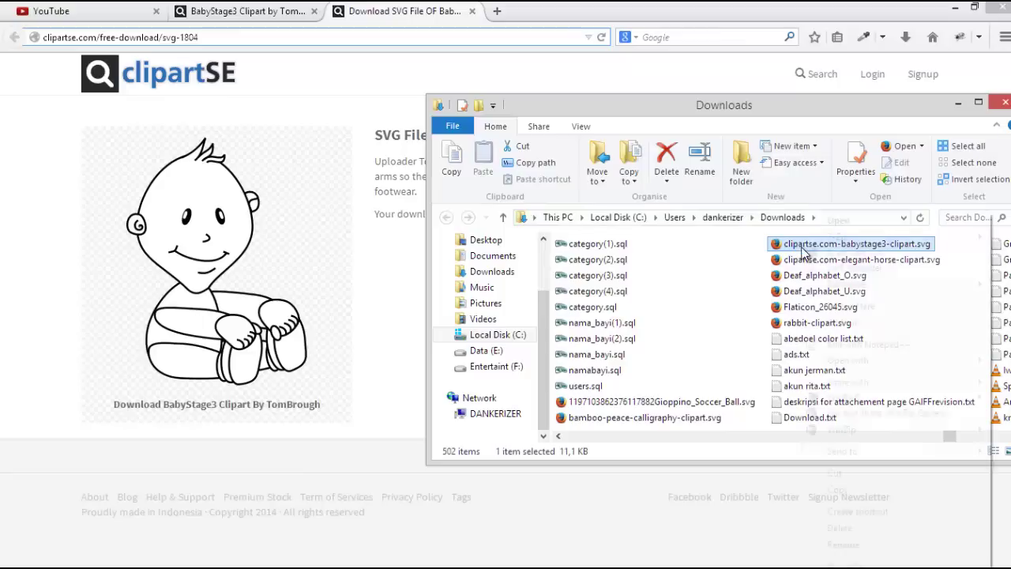
right_click(801, 246)
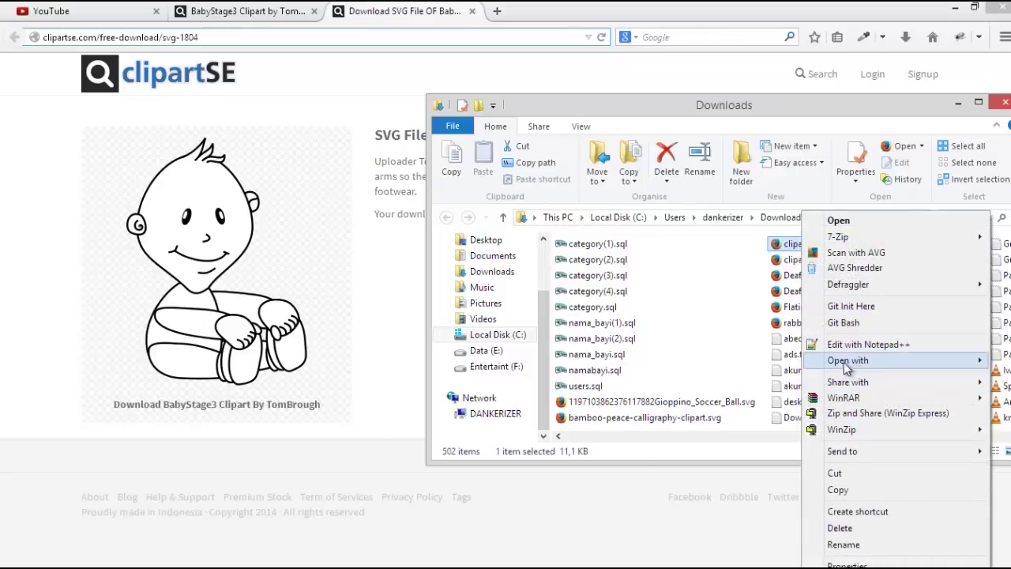
mouse_move(844, 363)
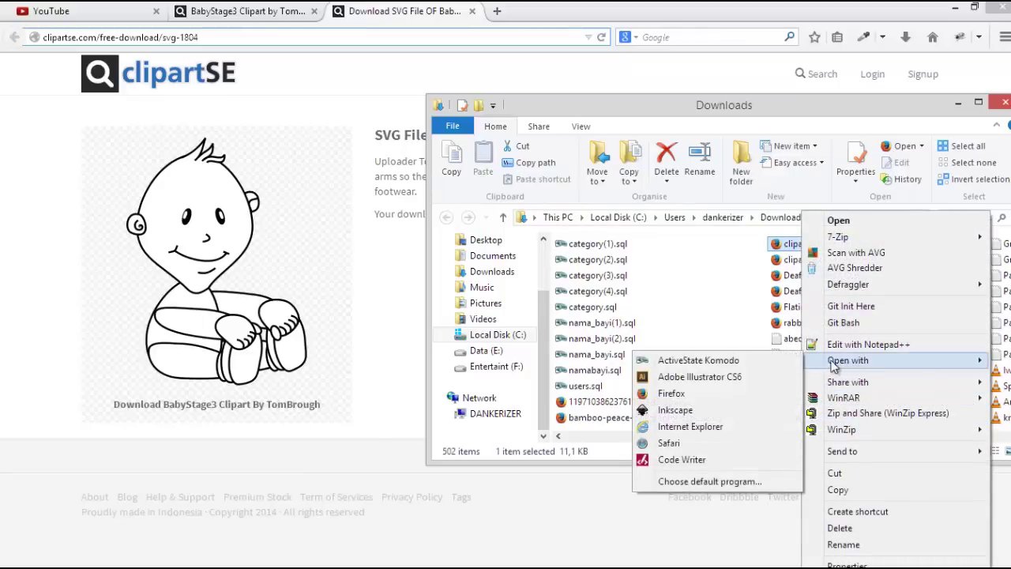
left_click(684, 413)
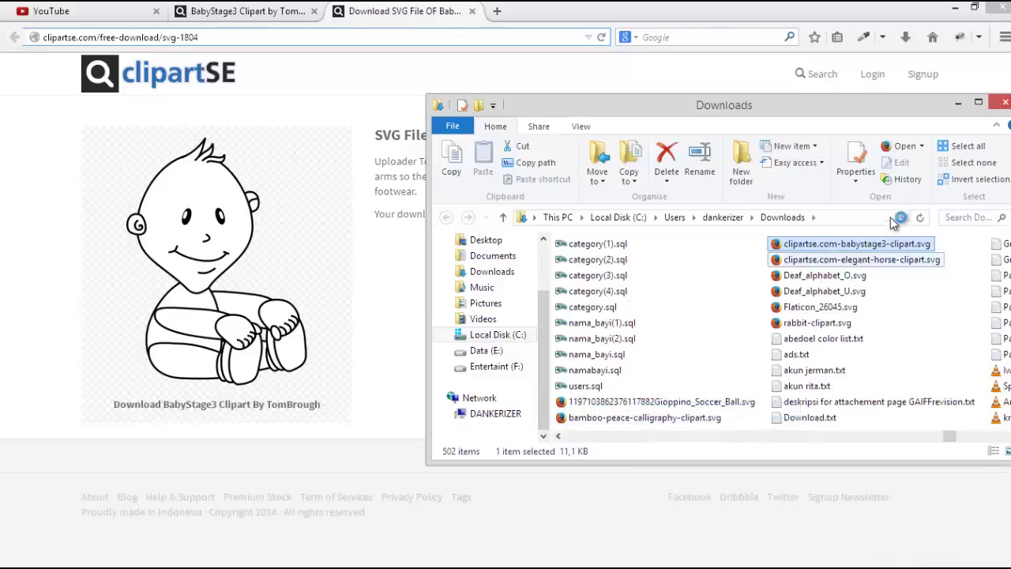
left_click(957, 108)
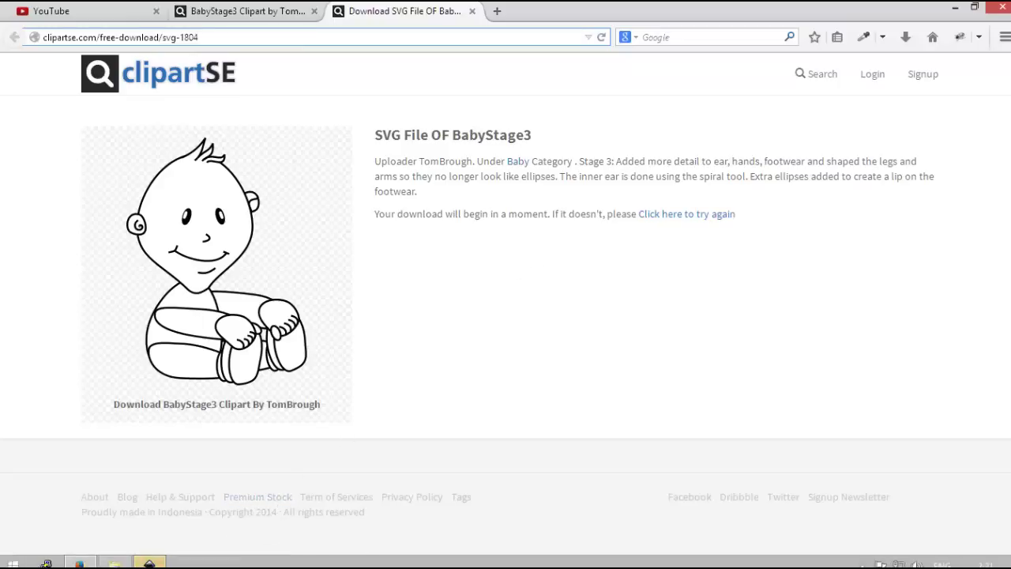
Step: Maximize Inkscape, select the baby drawing, and test a move before undoing it
double_click(338, 11)
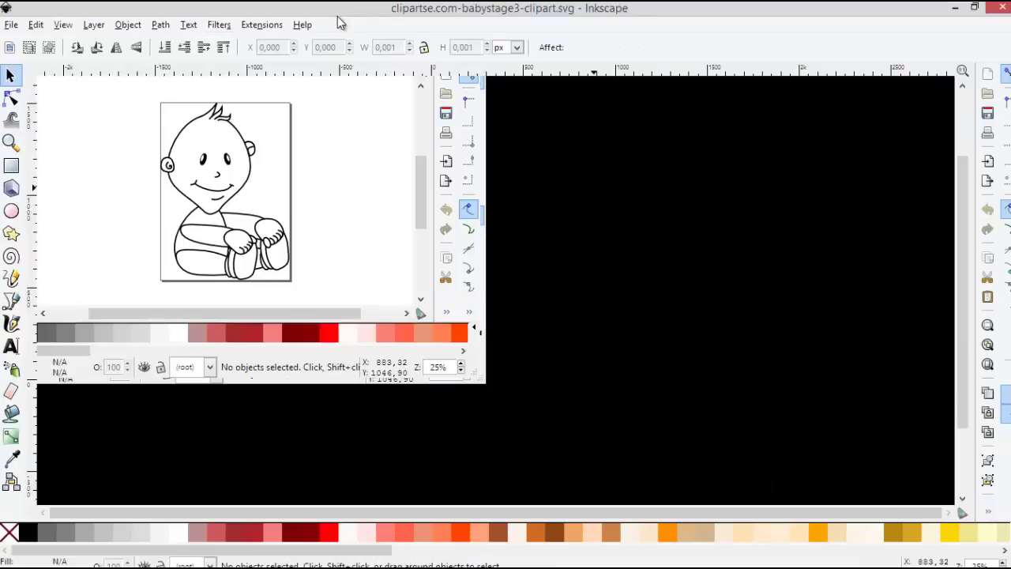
left_click(477, 250)
left_click(329, 232)
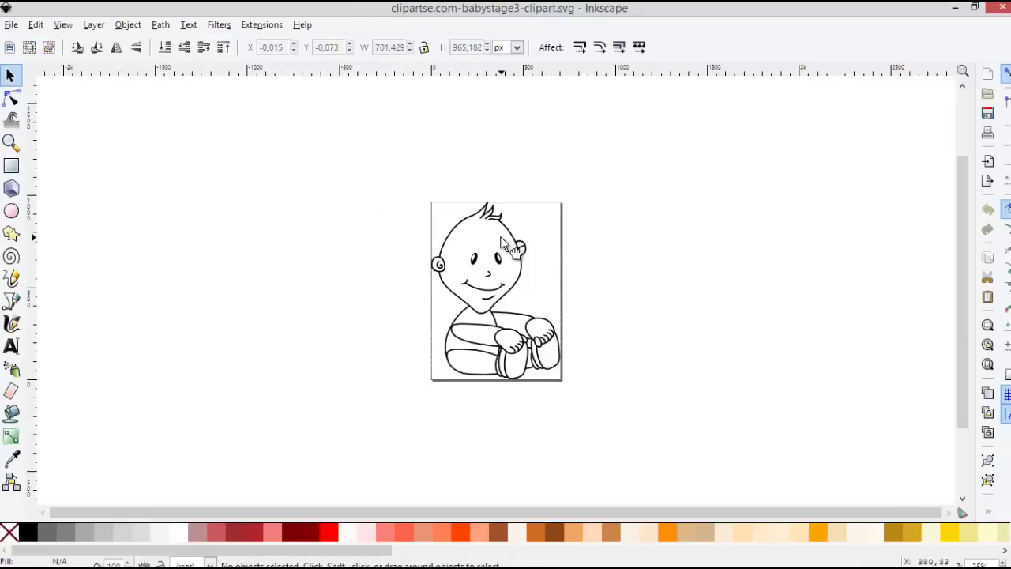
left_click(508, 239)
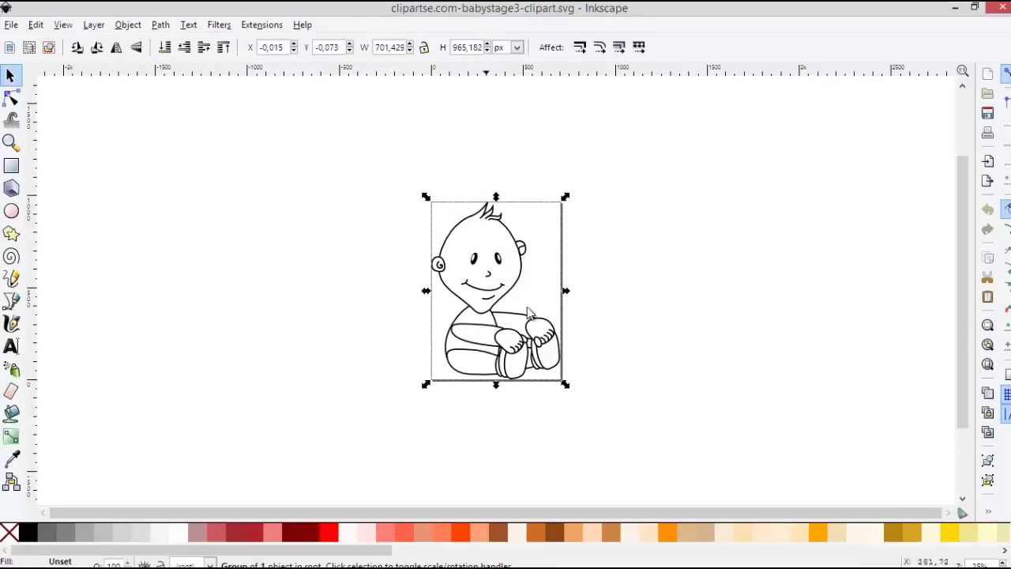
right_click(534, 239)
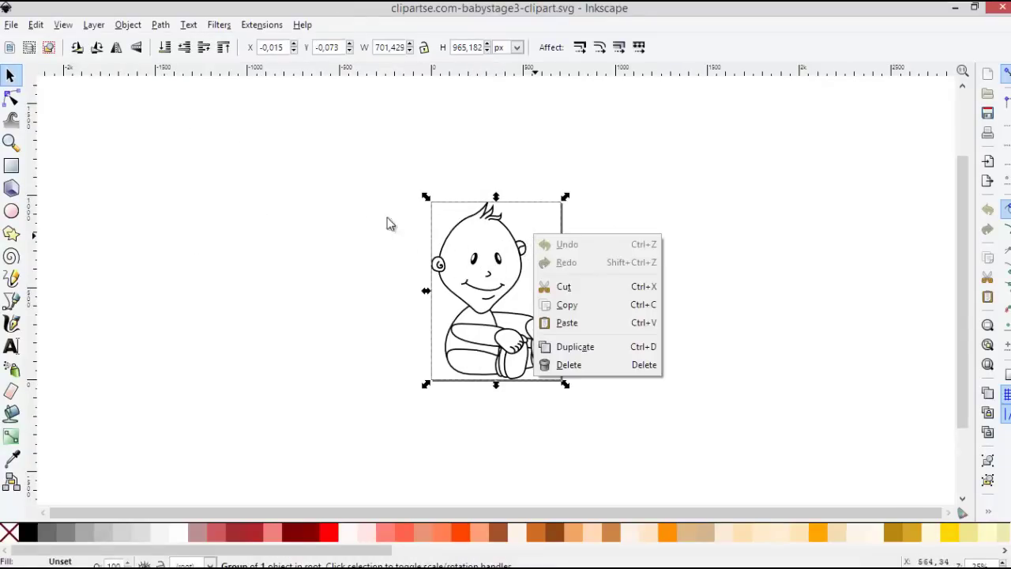
left_click(341, 223)
left_click_drag(459, 226, 609, 234)
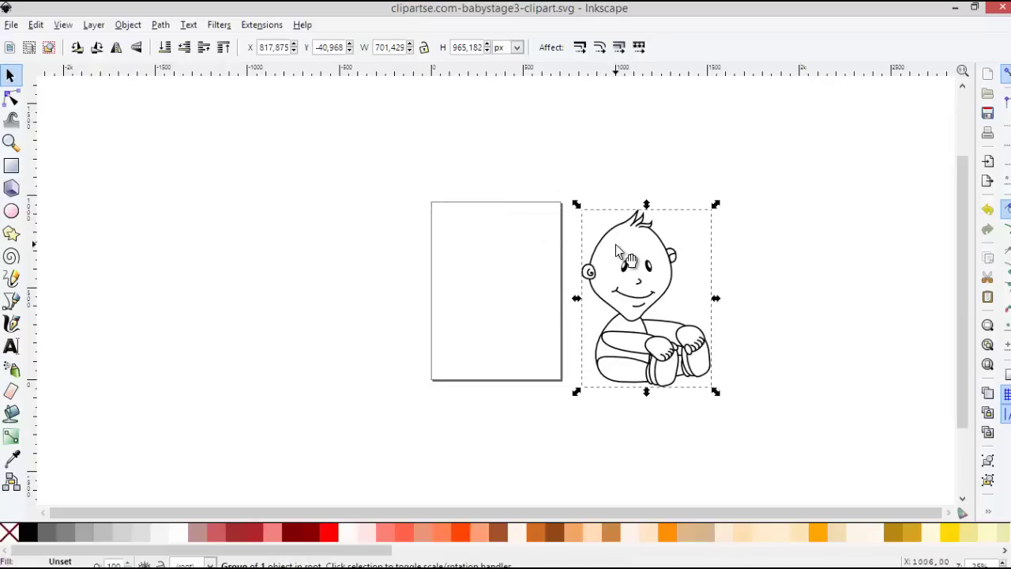
key("ctrl+z")
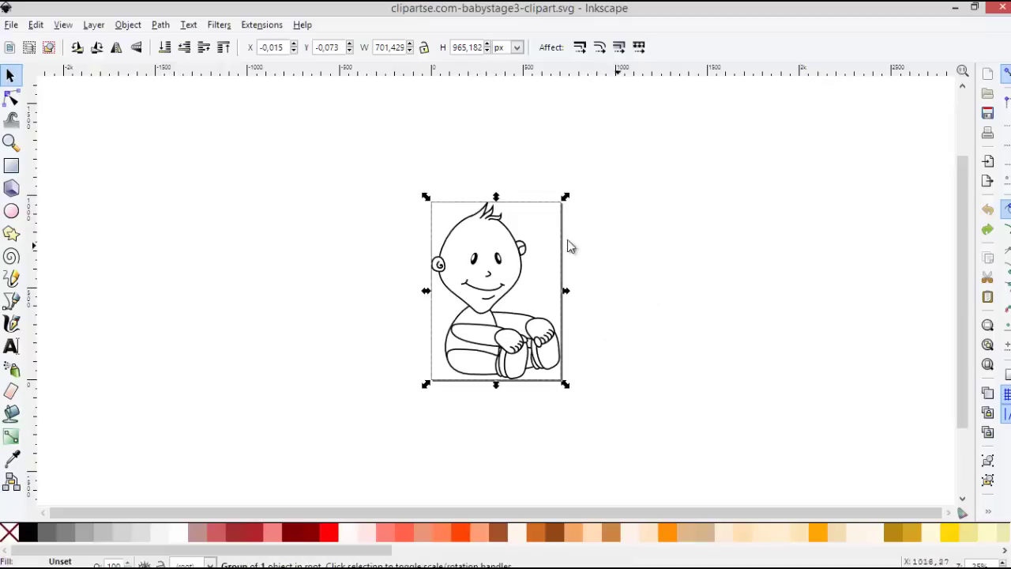
Step: Ungroup the drawing twice into its 25 separate objects and select the head
left_click(129, 25)
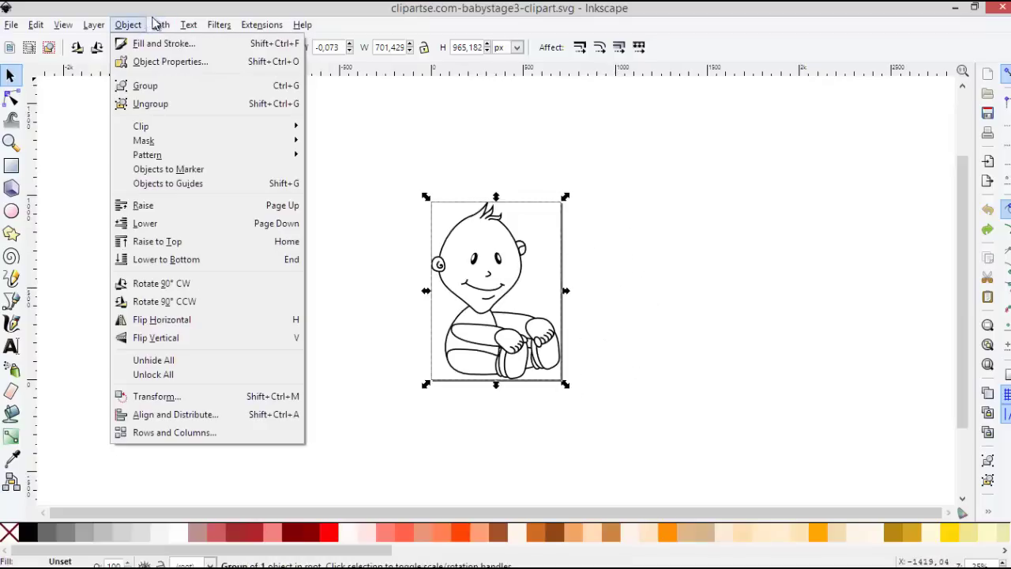
mouse_move(162, 25)
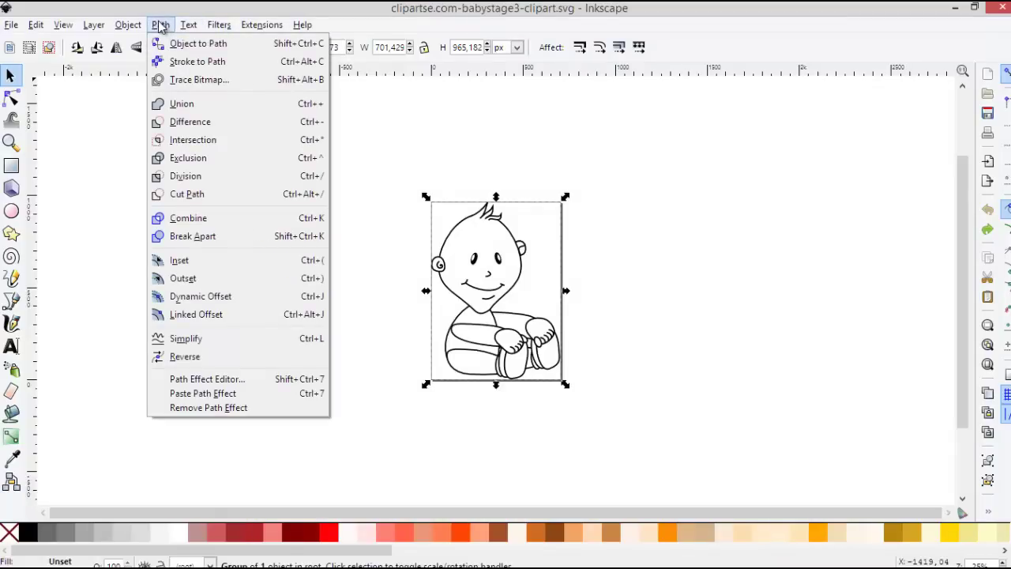
mouse_move(124, 29)
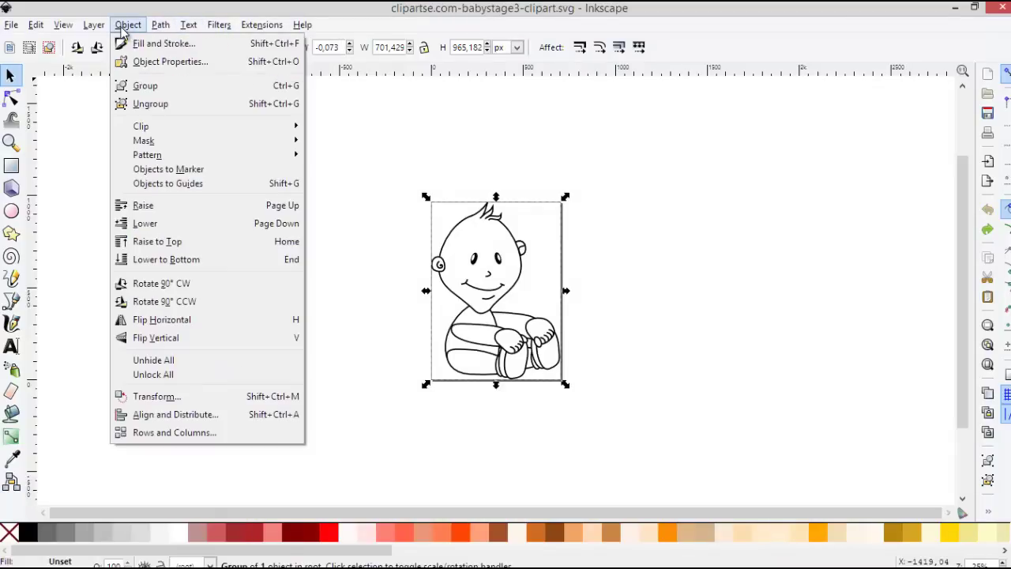
left_click(142, 104)
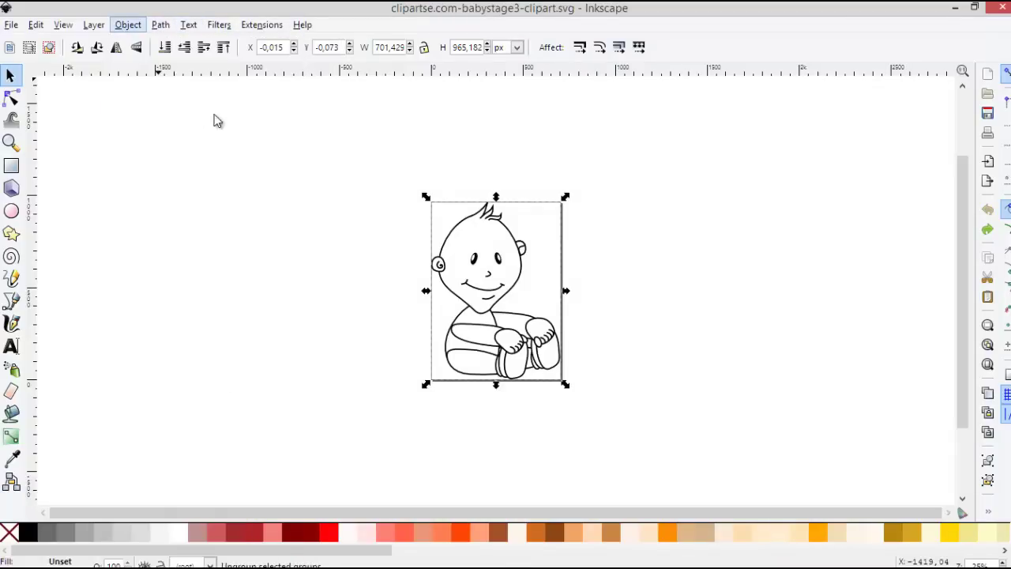
left_click(128, 25)
left_click(142, 103)
left_click(598, 251)
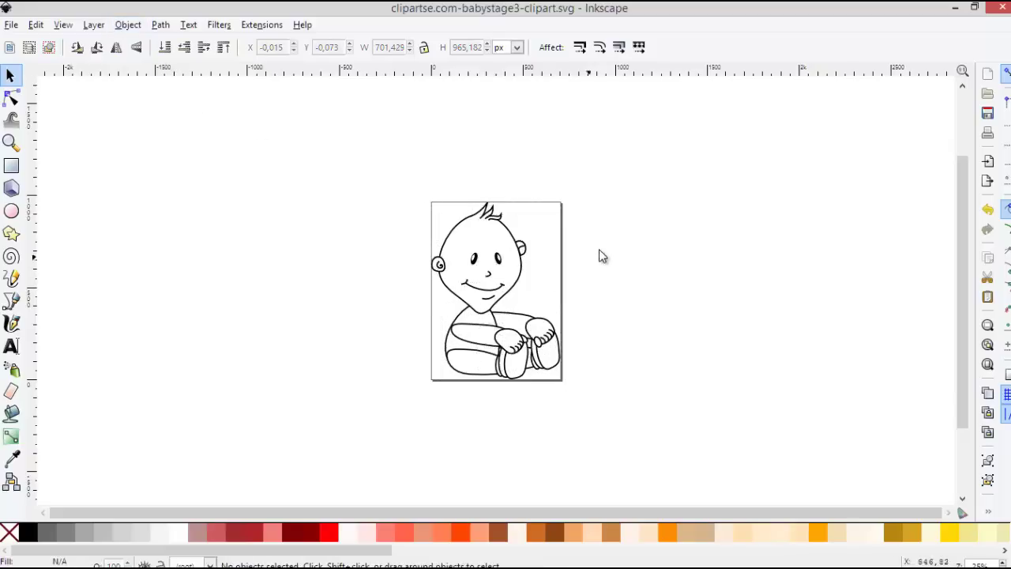
left_click(494, 249)
left_click(128, 25)
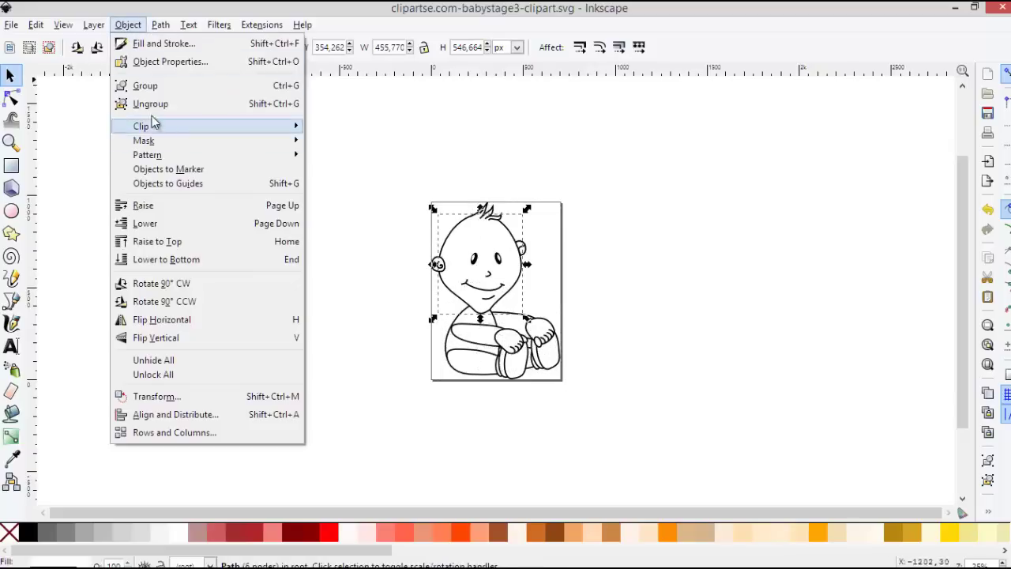
Step: Ungroup every remaining group in the drawing and select the baby's head alone
left_click(148, 105)
left_click_drag(294, 146, 670, 412)
left_click(128, 24)
left_click(149, 105)
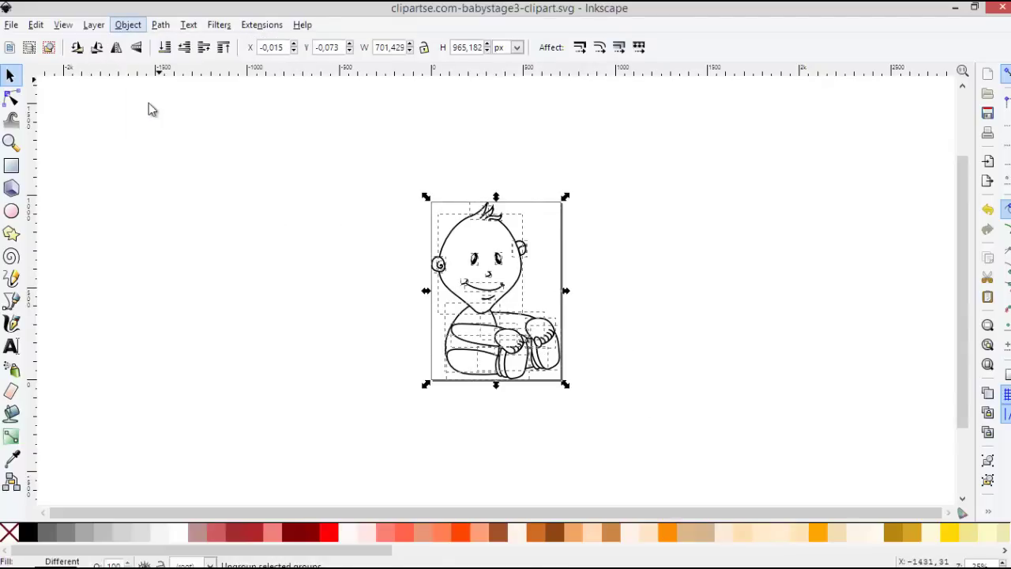
left_click(377, 218)
left_click(506, 253)
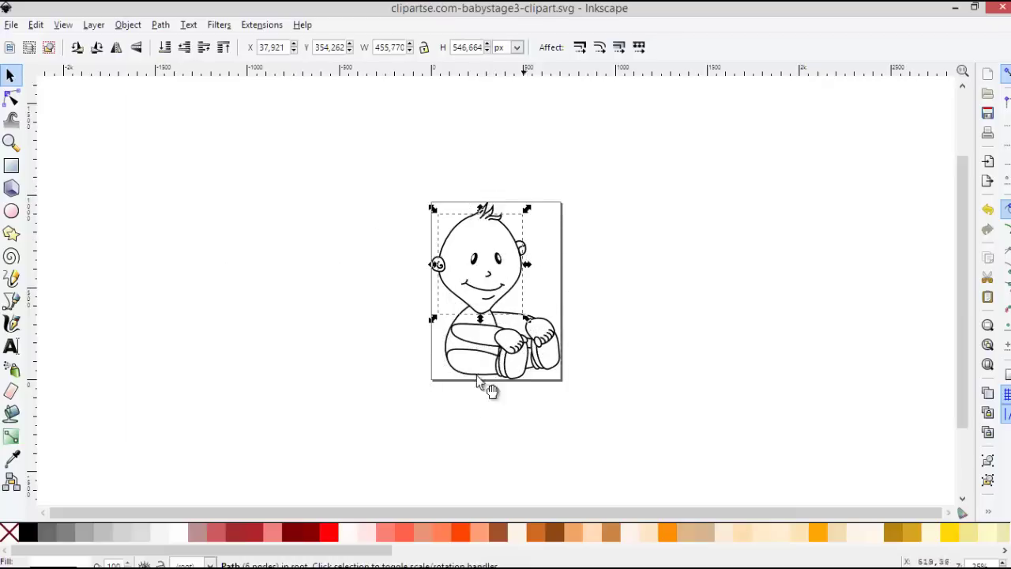
Step: Try several palette colours on the head and settle on a light peach fill
scroll(479, 381, "up", 1)
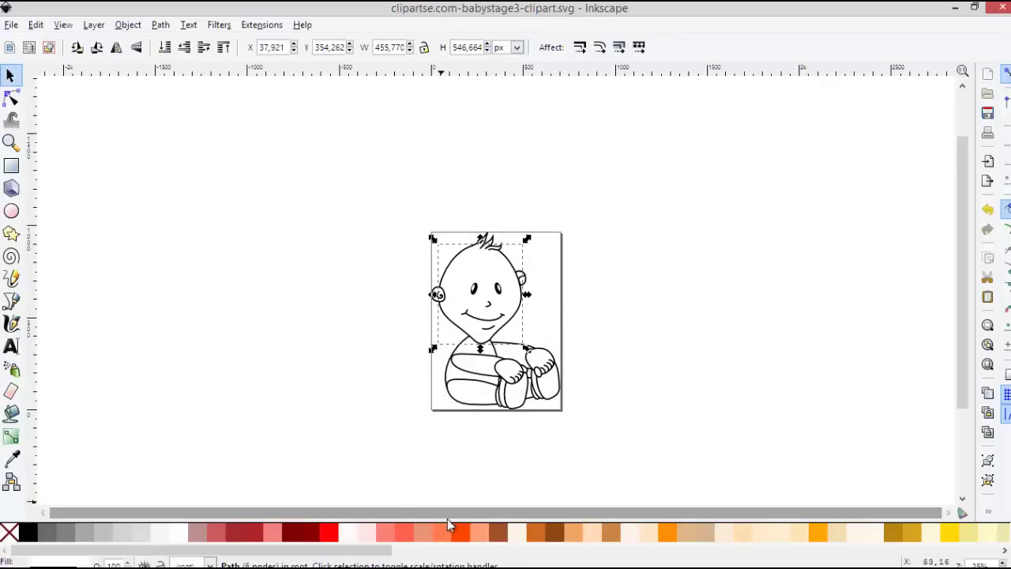
left_click(579, 540)
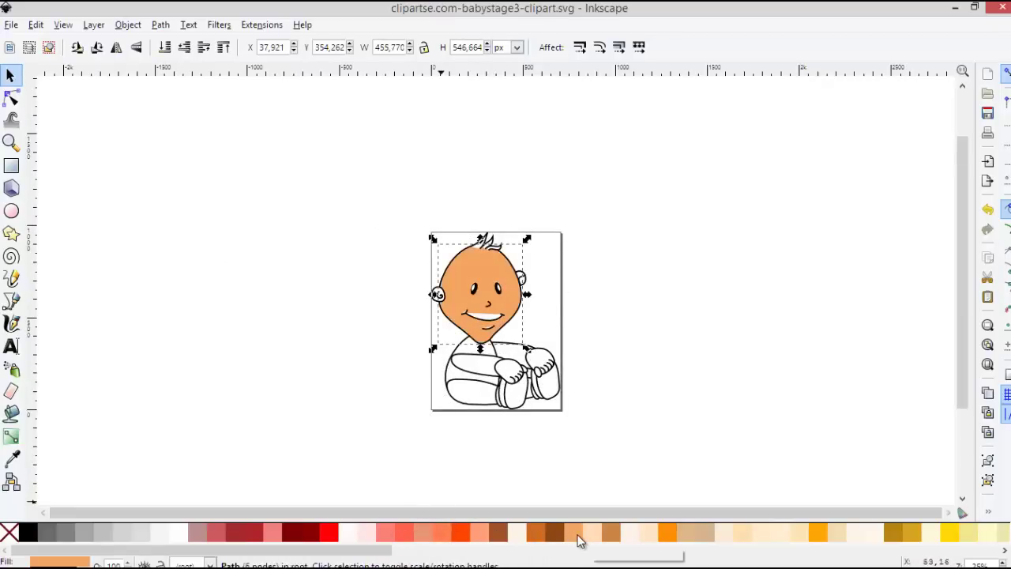
left_click(535, 535)
left_click(470, 534)
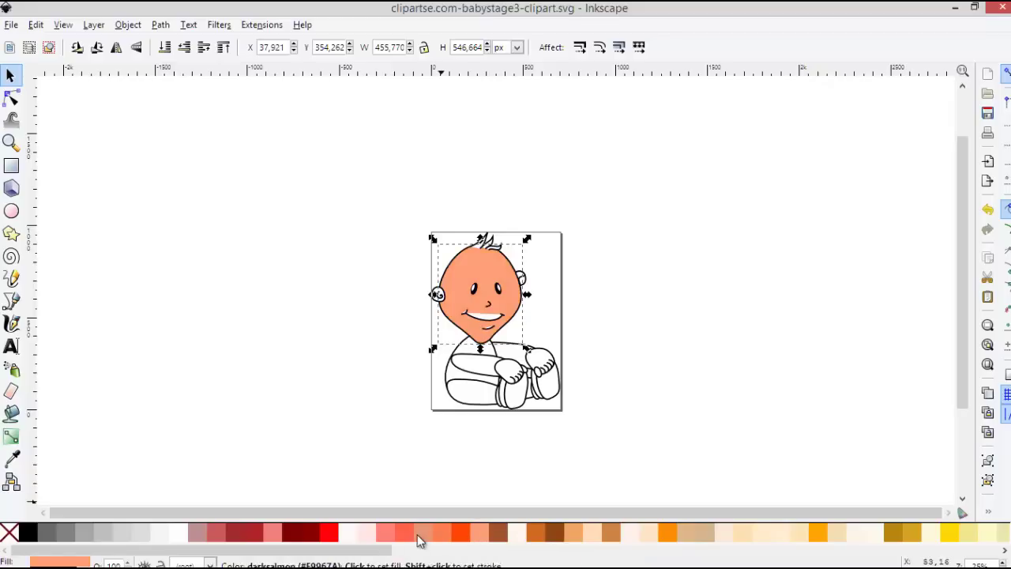
left_click(417, 535)
left_click(327, 534)
left_click(304, 534)
left_click(253, 534)
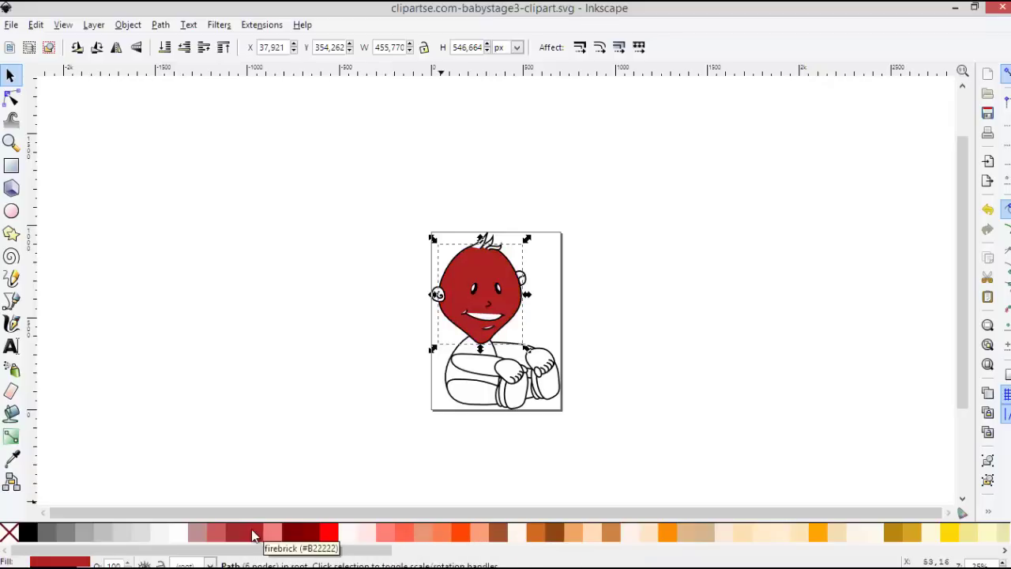
left_click(198, 534)
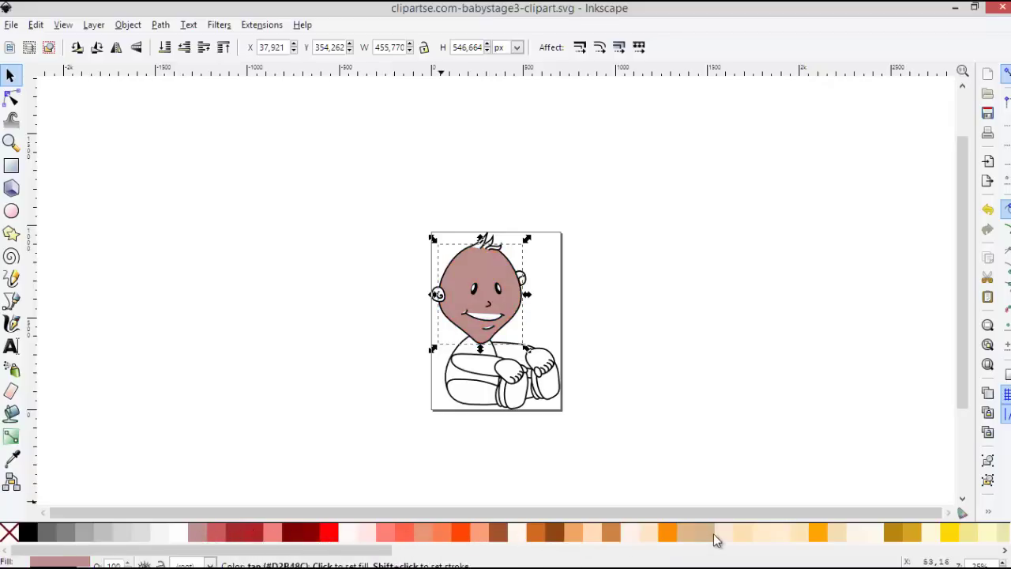
left_click(774, 535)
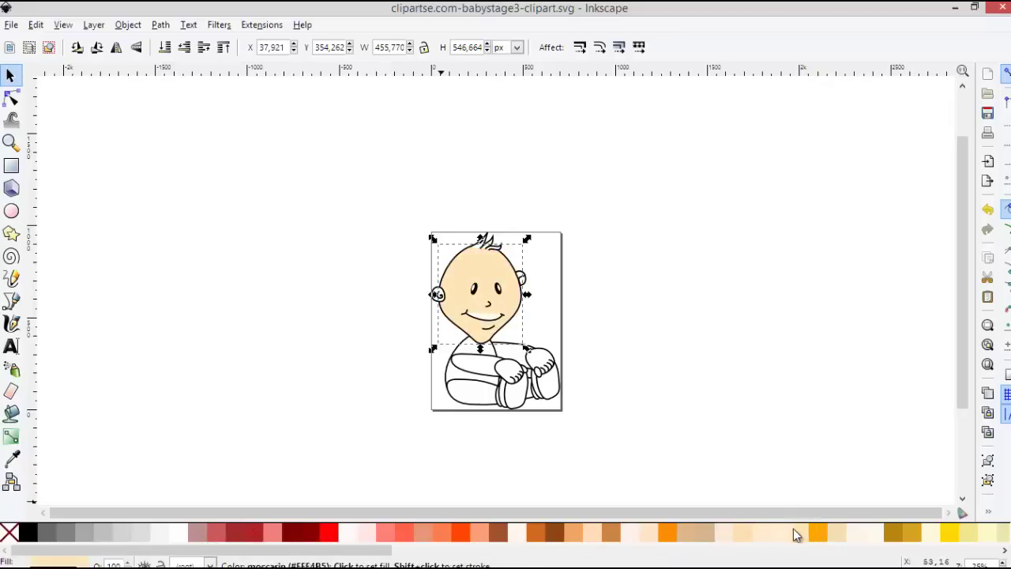
left_click(783, 536)
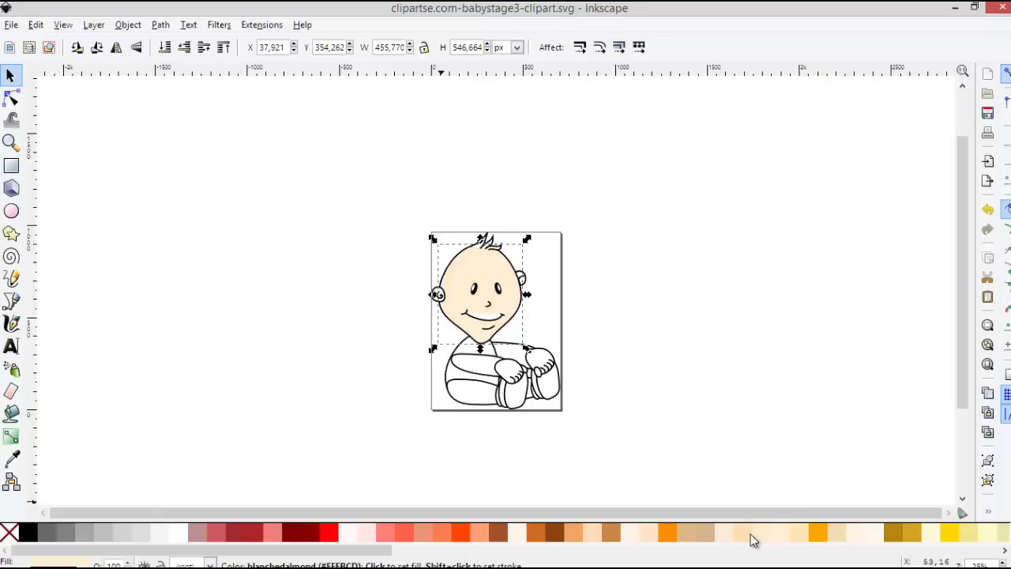
left_click(751, 537)
left_click(677, 449)
Step: Fill the baby's arm and body shape red
scroll(566, 484, "up", 1)
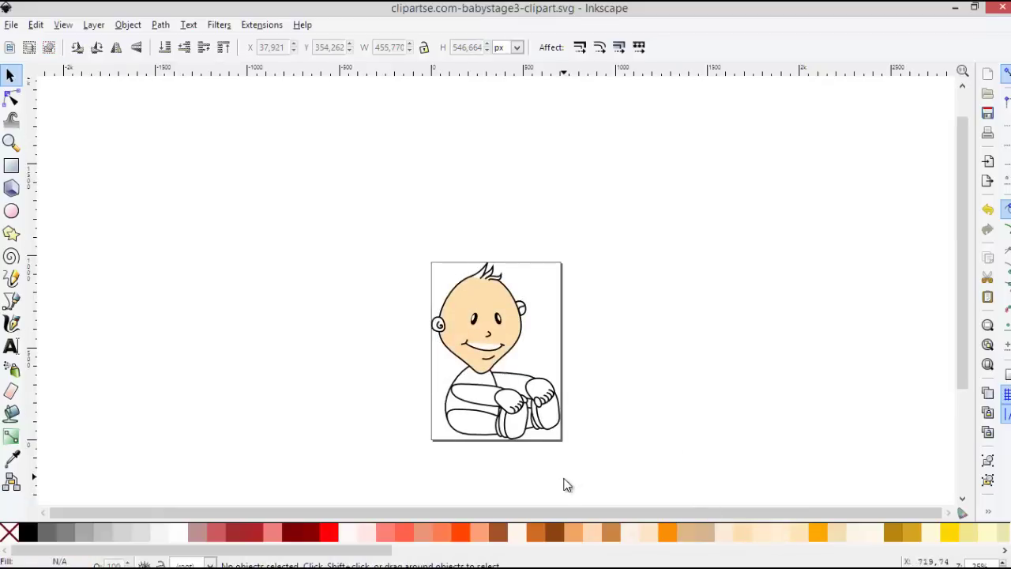
left_click(466, 385)
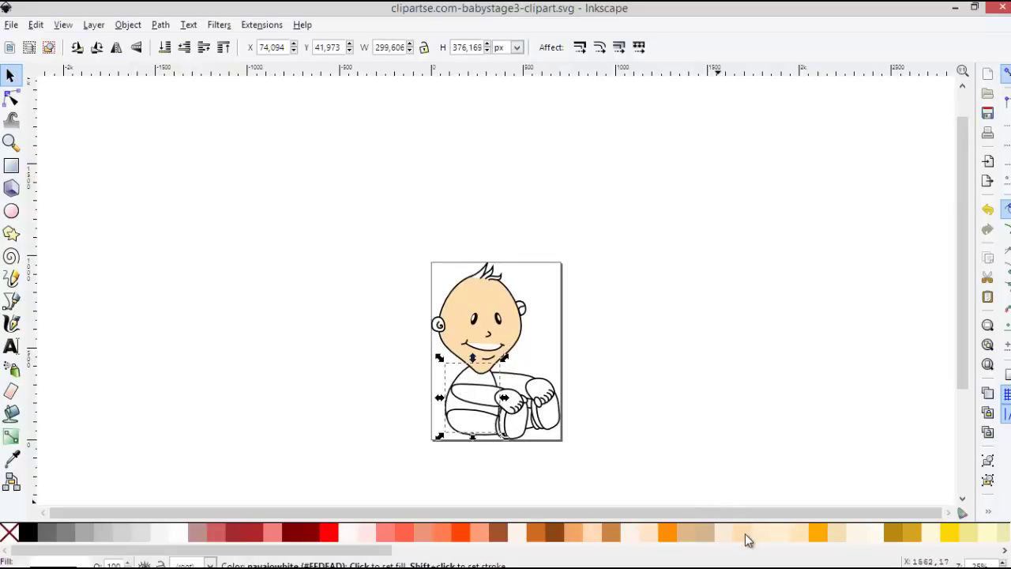
left_click(333, 534)
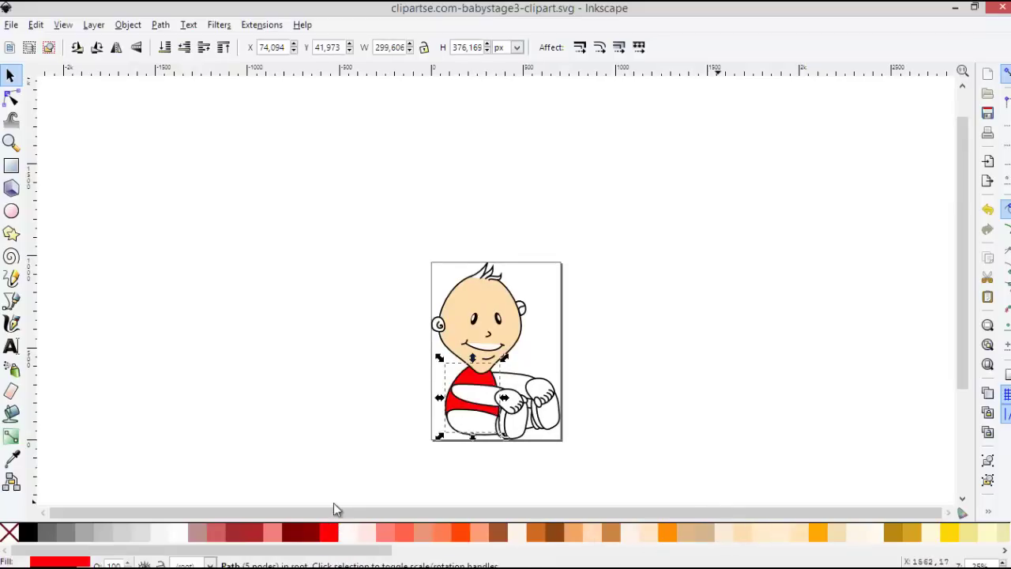
left_click(362, 440)
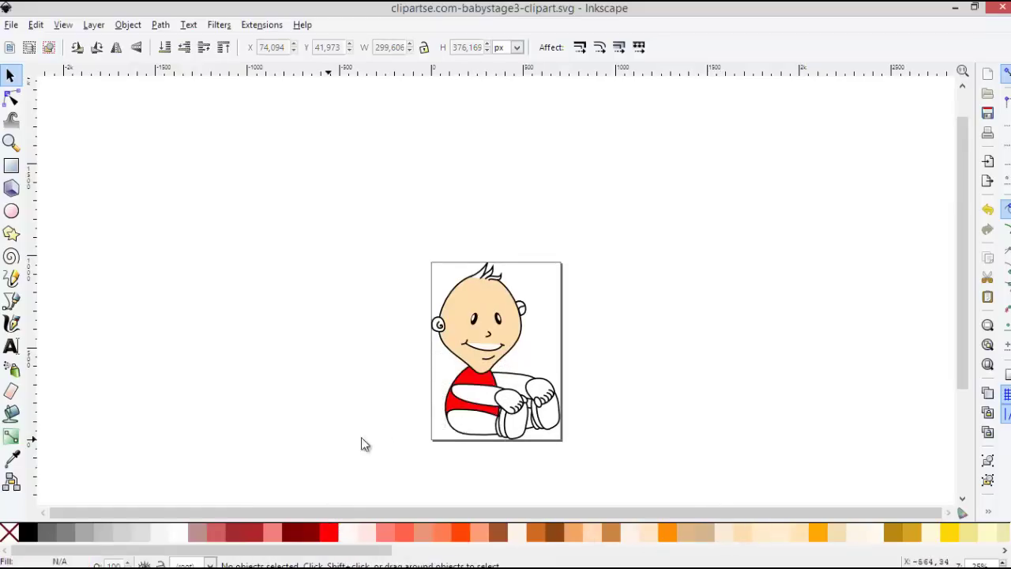
Step: Give a leg piece a salmon fill and the right foot sole orange
left_click(514, 440)
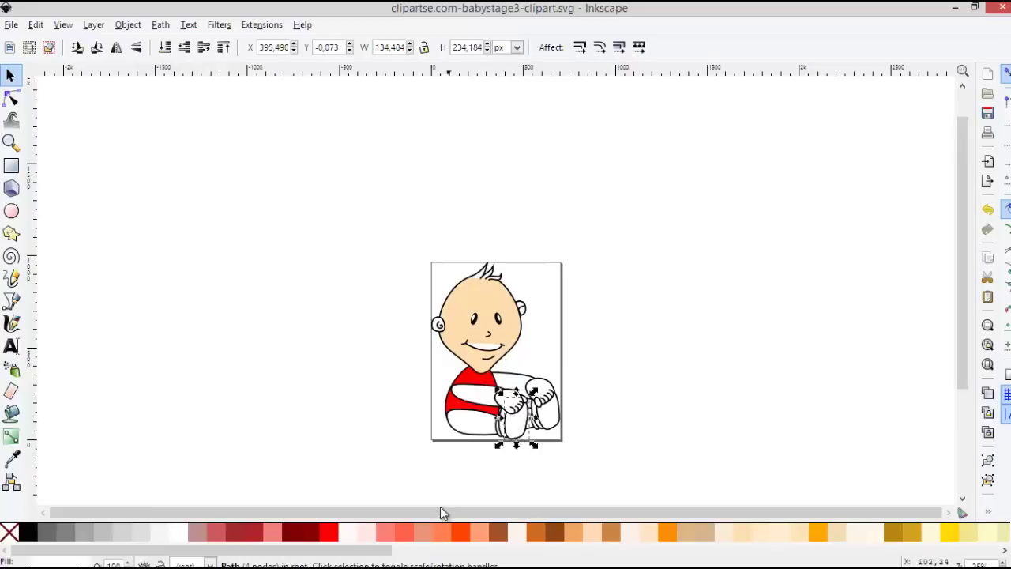
left_click(429, 534)
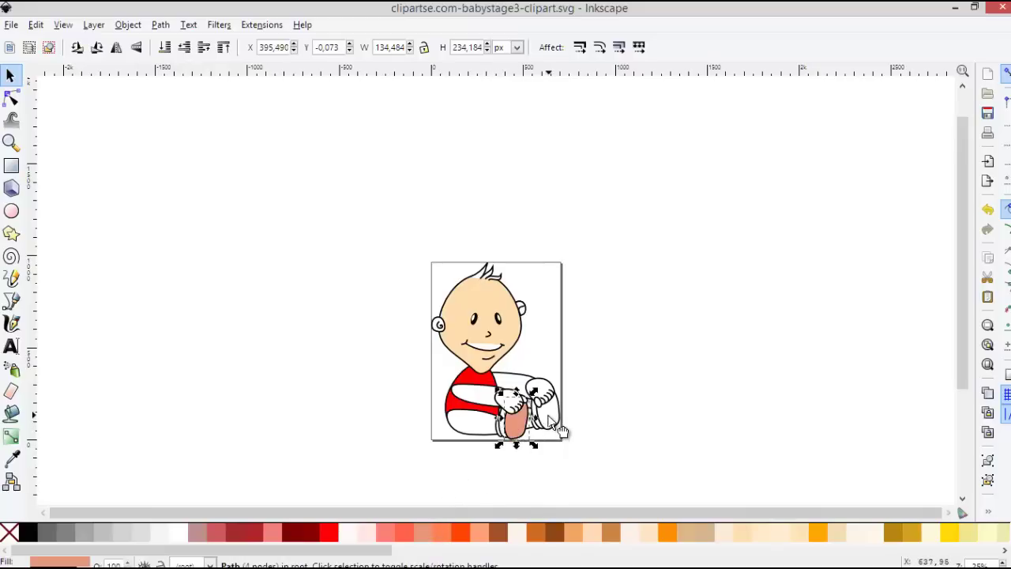
left_click(553, 424)
left_click(446, 533)
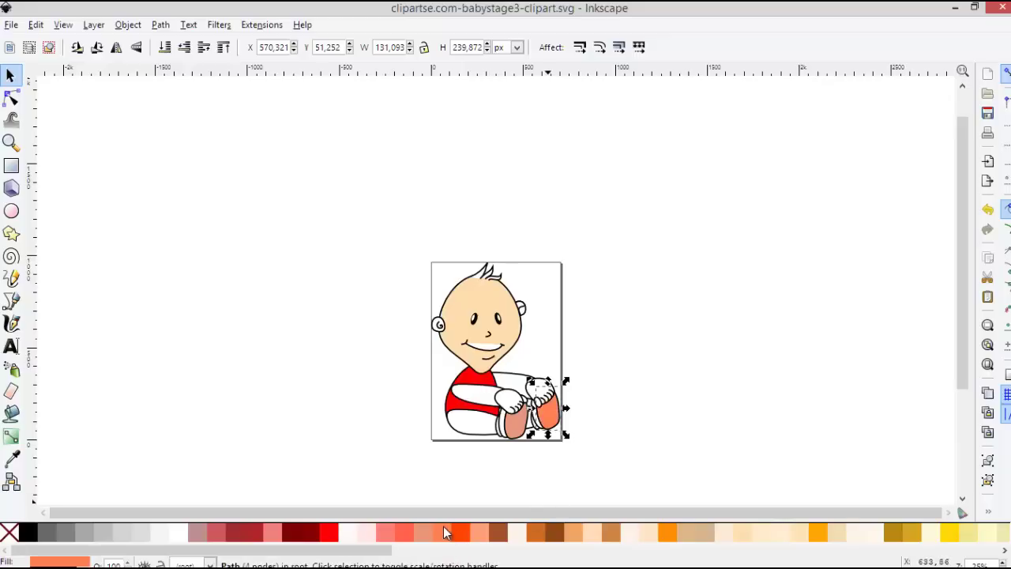
left_click(479, 460)
left_click(517, 433)
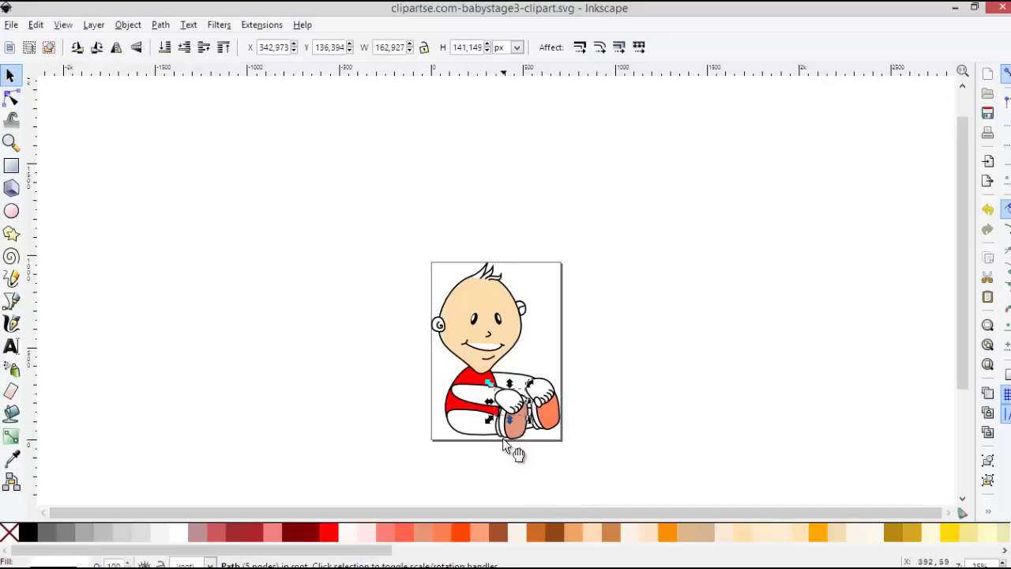
left_click(515, 447)
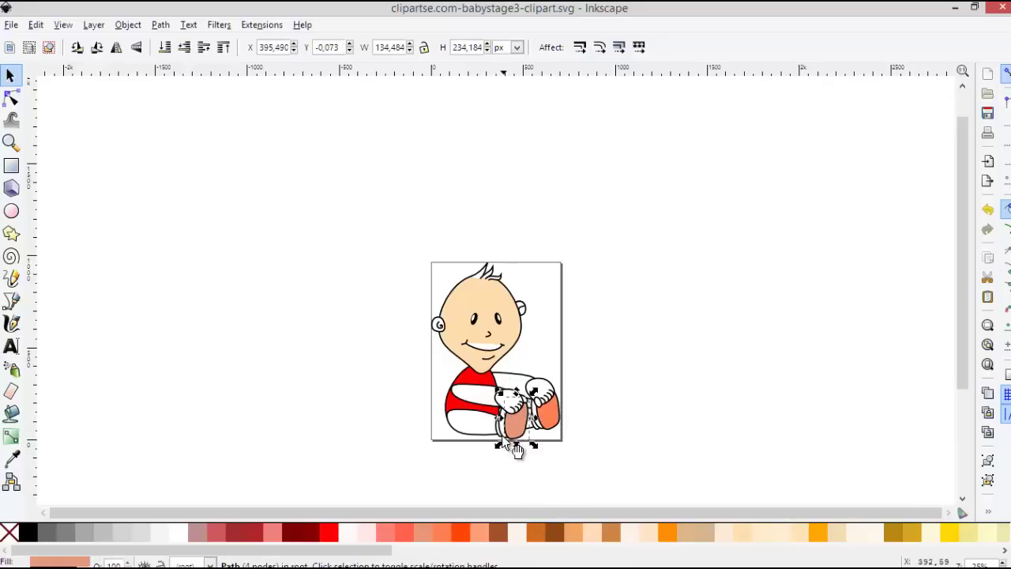
Step: Fill the two strips by the left sole and the right foot's strip darkred (#8B0000)
scroll(499, 462, "up", 4)
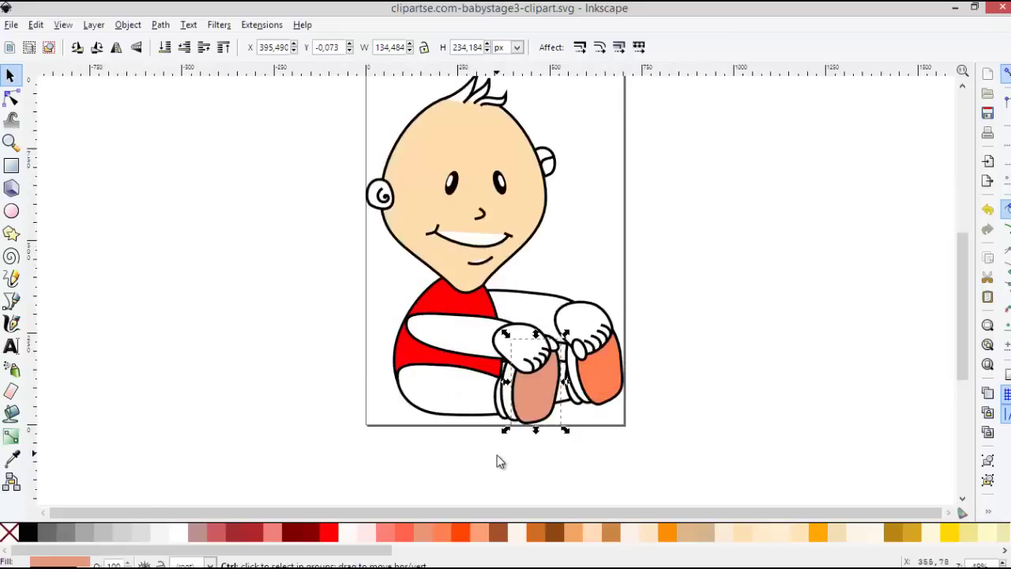
left_click(508, 447)
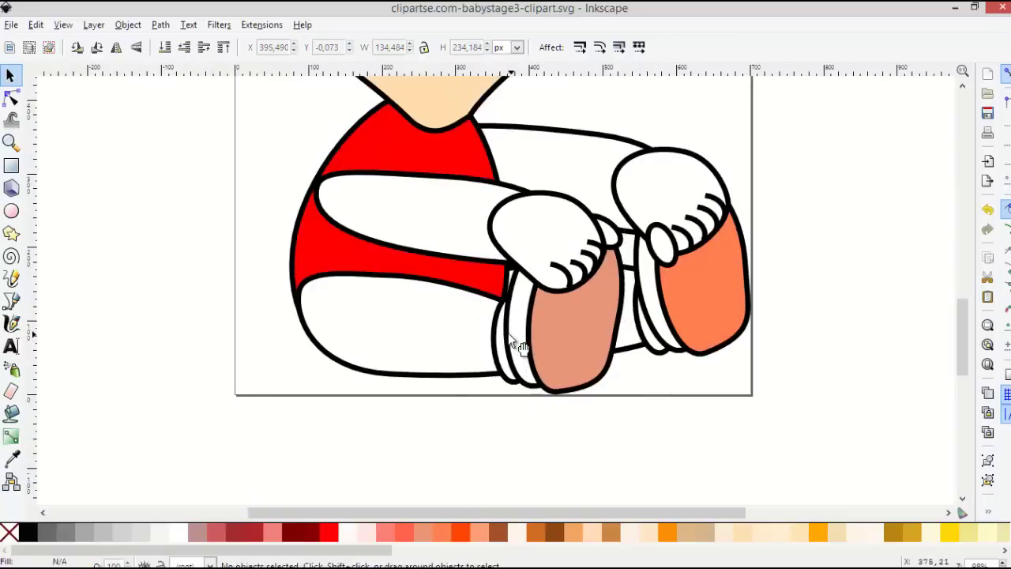
left_click(521, 347)
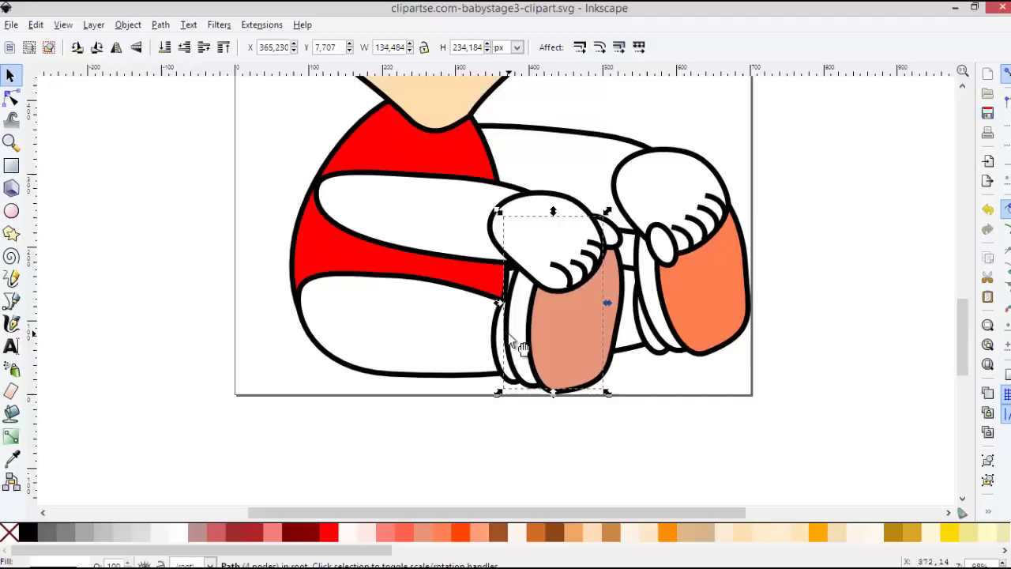
left_click(313, 534)
left_click(463, 387)
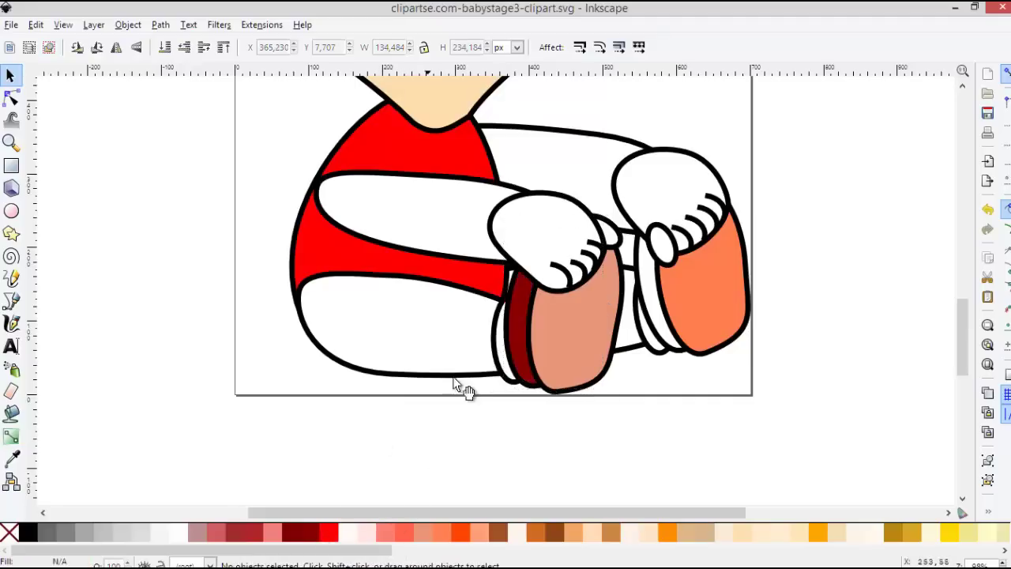
left_click(510, 357)
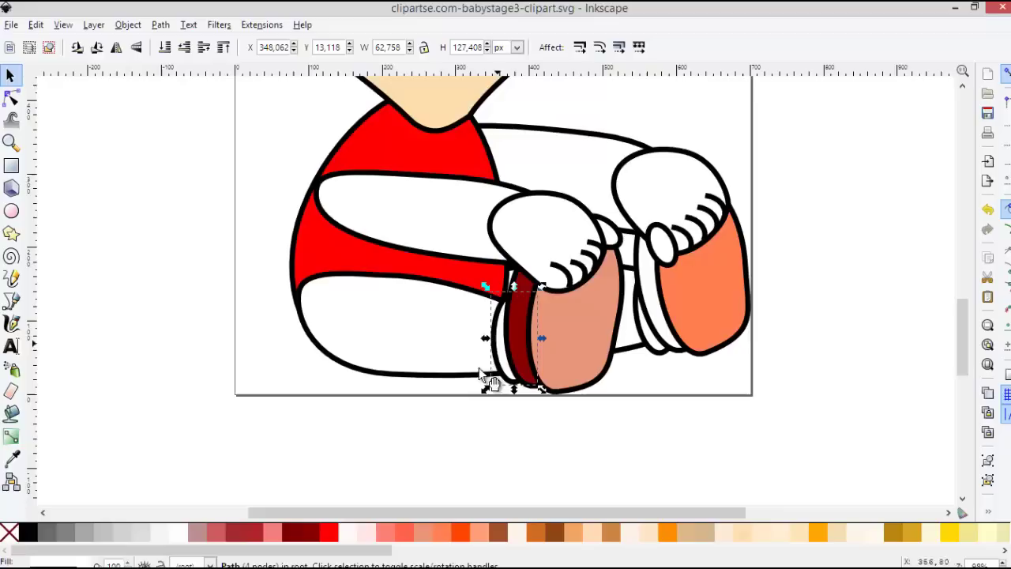
left_click(313, 538)
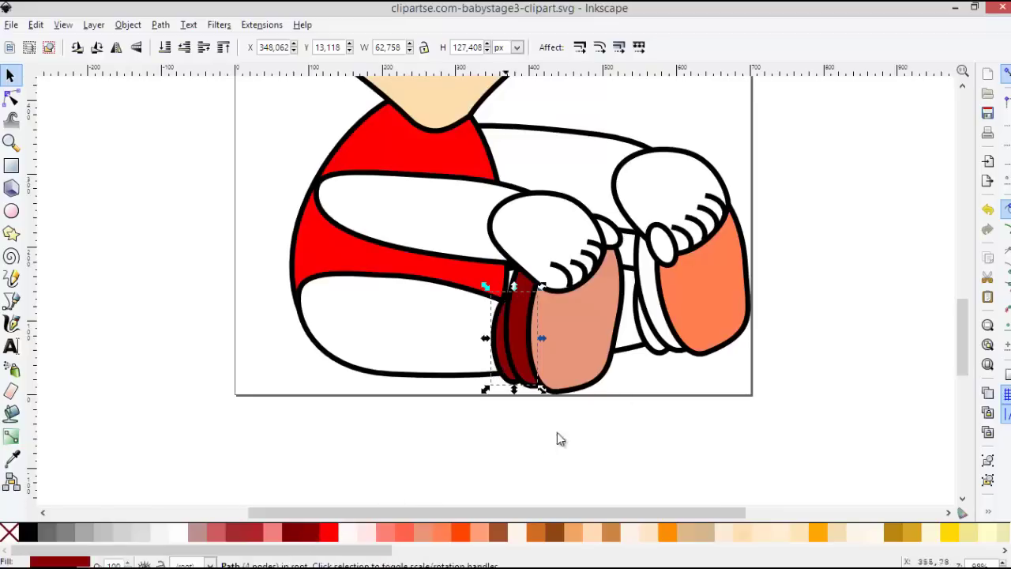
left_click(660, 327)
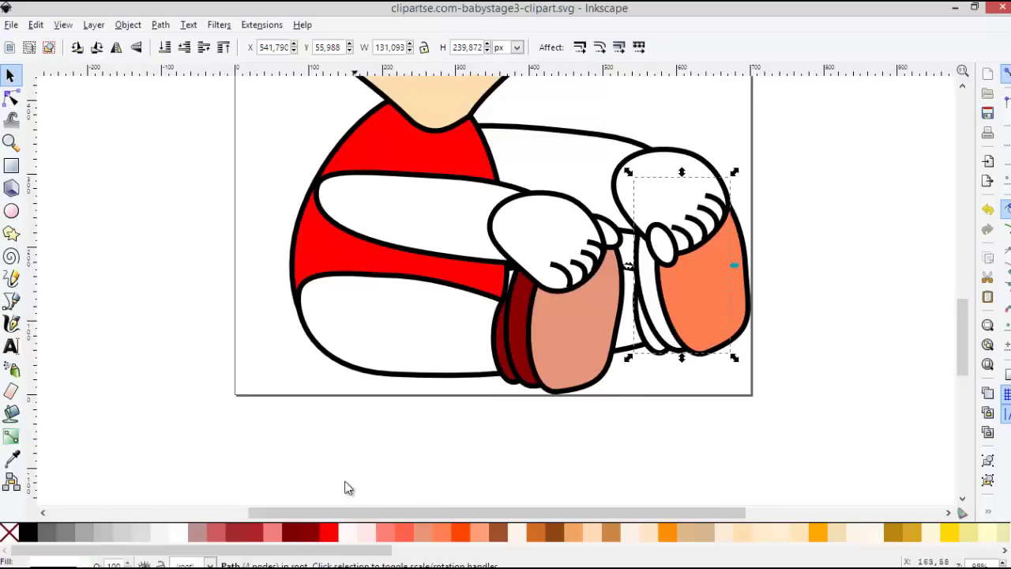
left_click(313, 537)
left_click(650, 341)
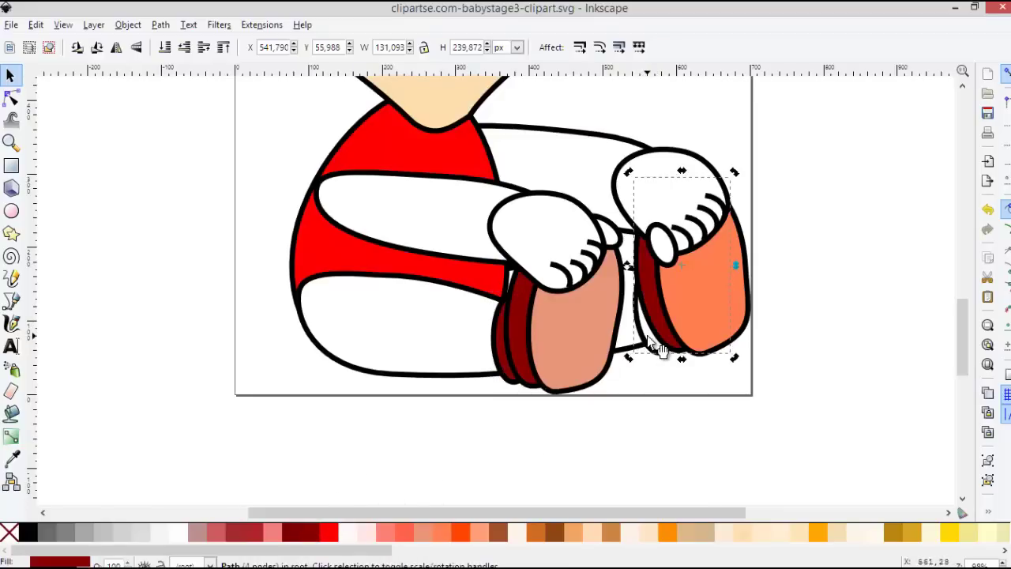
left_click(646, 346)
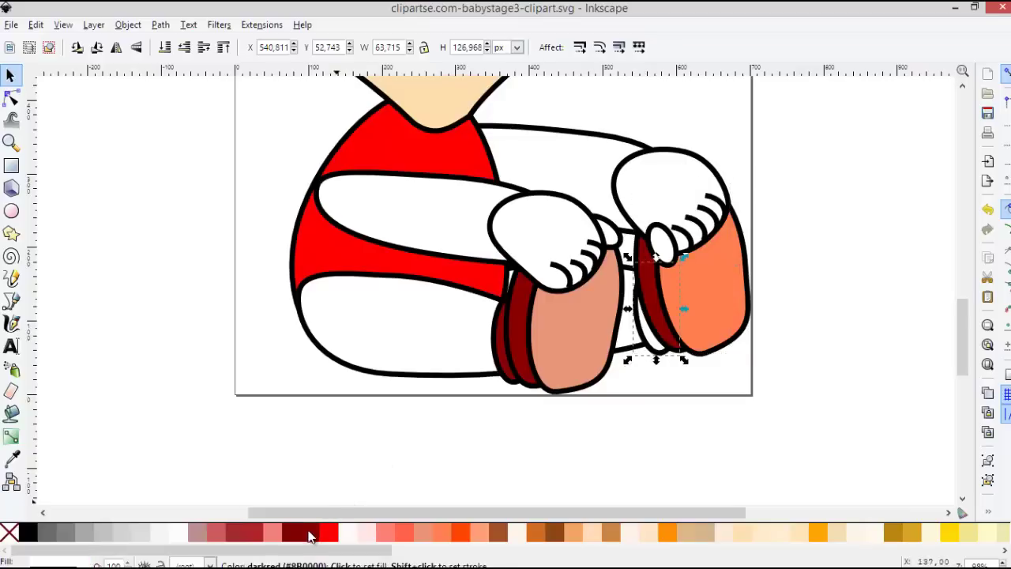
scroll(330, 443, "down", 2)
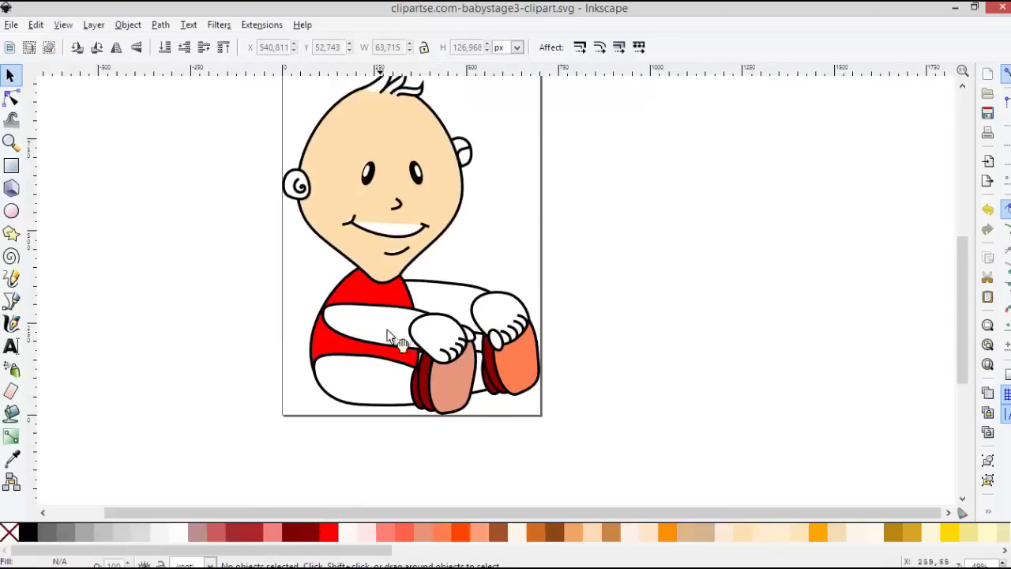
Step: Fill the front and back arms and both white hands with tan
left_click(375, 357)
left_click(685, 536)
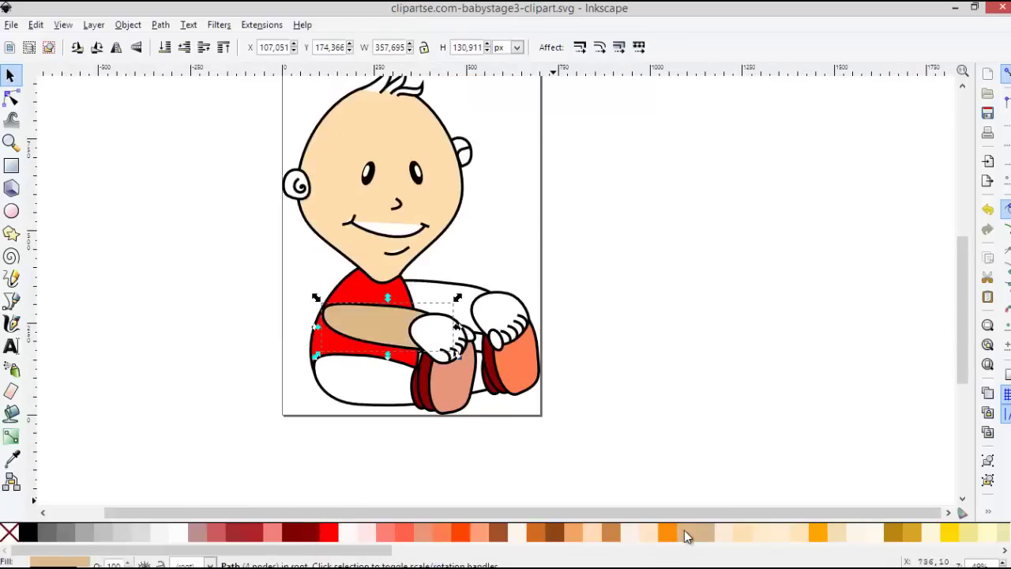
left_click(458, 292)
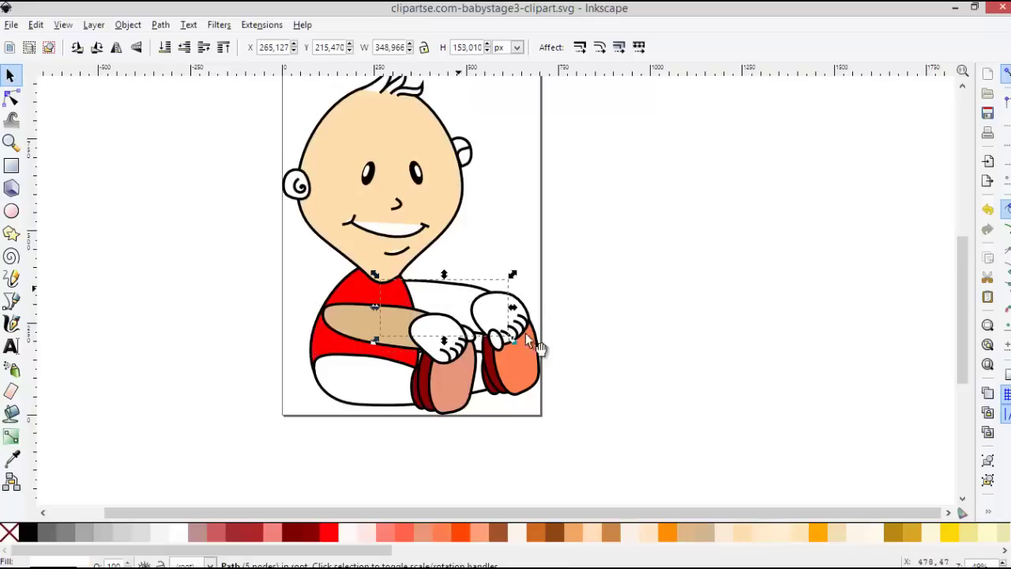
left_click(705, 526)
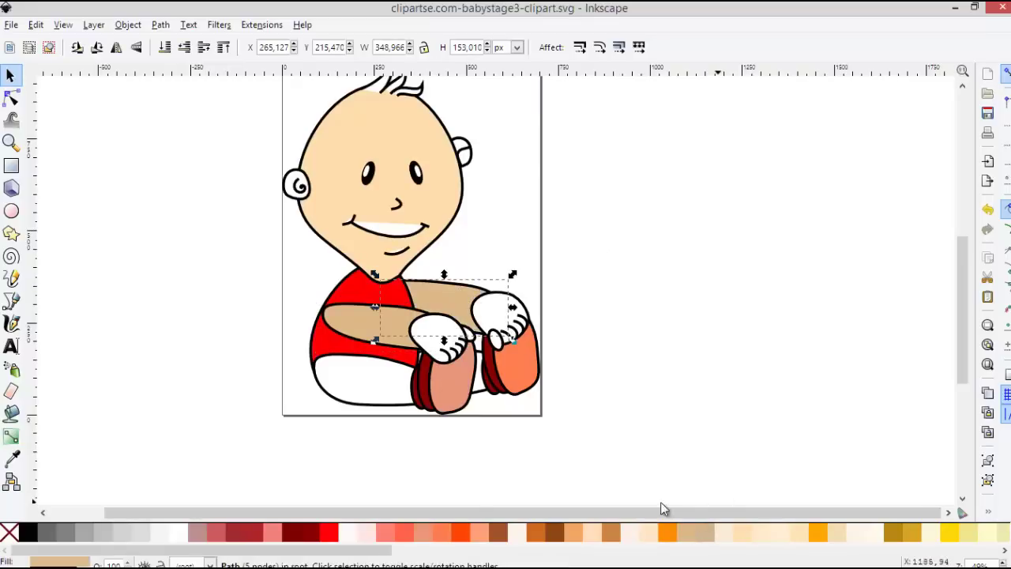
left_click(494, 316)
left_click(684, 535)
left_click(471, 355)
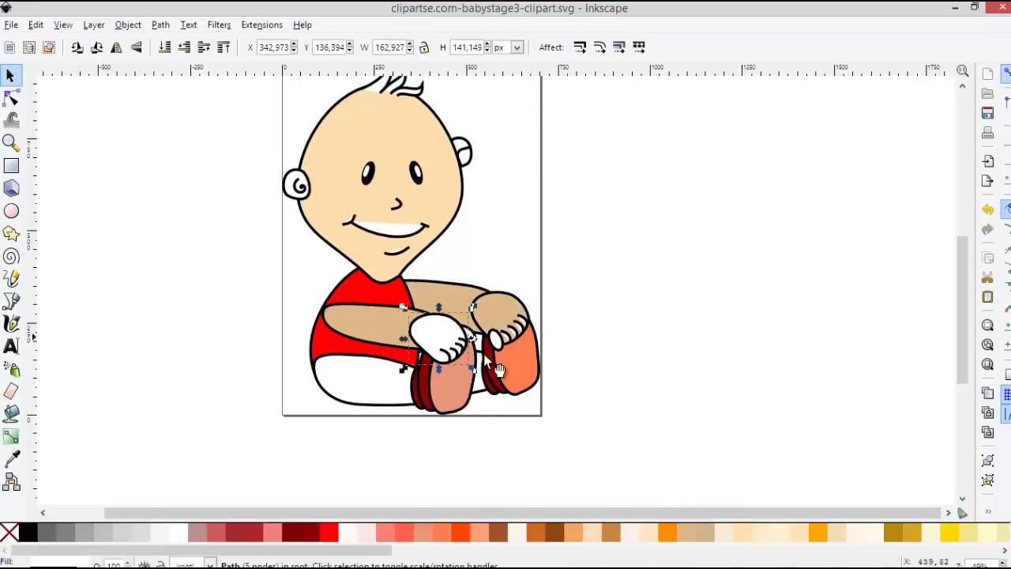
left_click(695, 533)
Step: Rubber-band select the right and left hand pieces and fill them tan
left_click(509, 341)
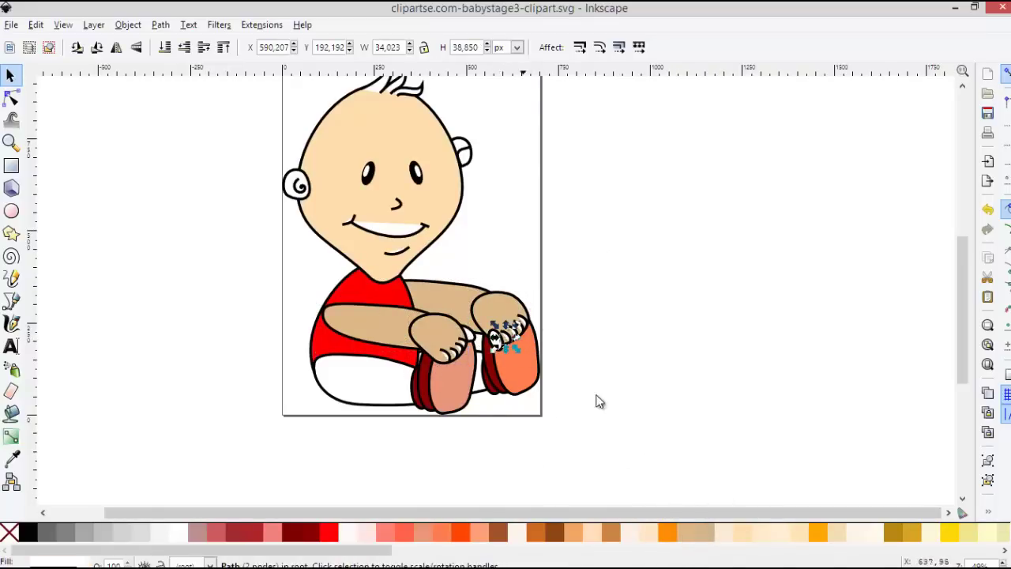
left_click_drag(545, 308, 477, 366)
left_click(701, 537)
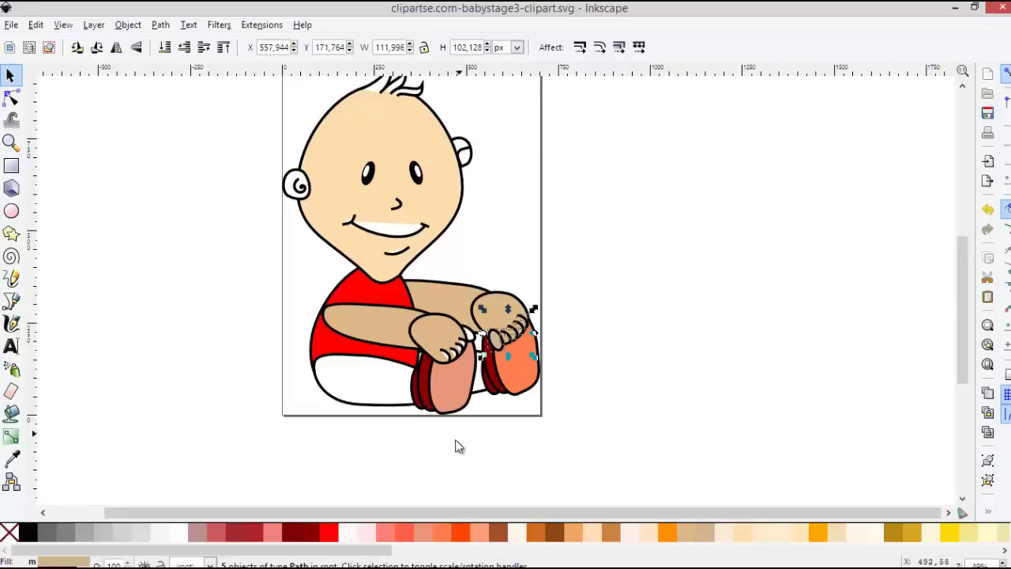
left_click_drag(436, 440, 478, 311)
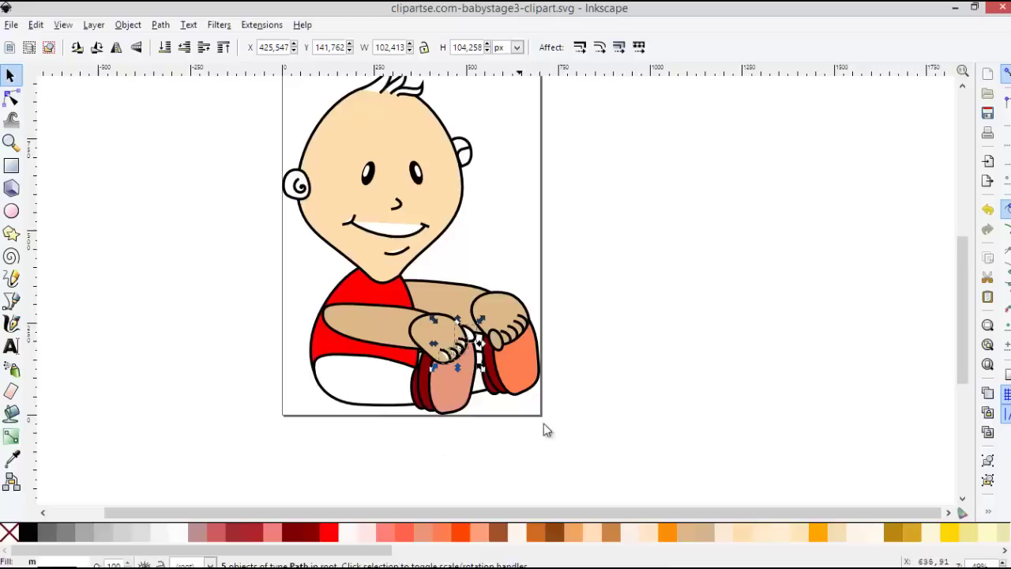
left_click(689, 540)
Step: Try several fills on the white diaper and settle on dark orange
key("Escape")
left_click(348, 389)
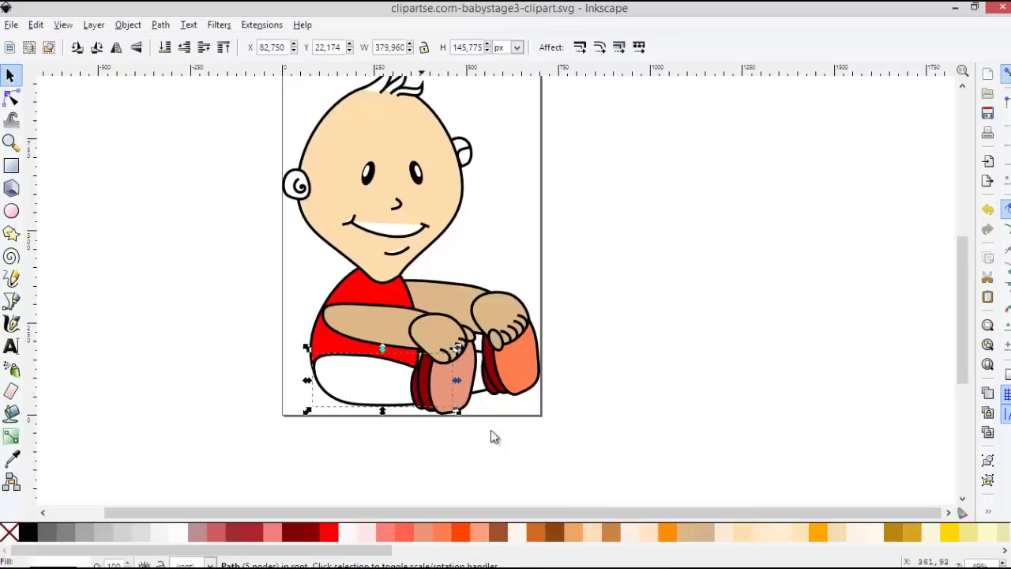
left_click(671, 535)
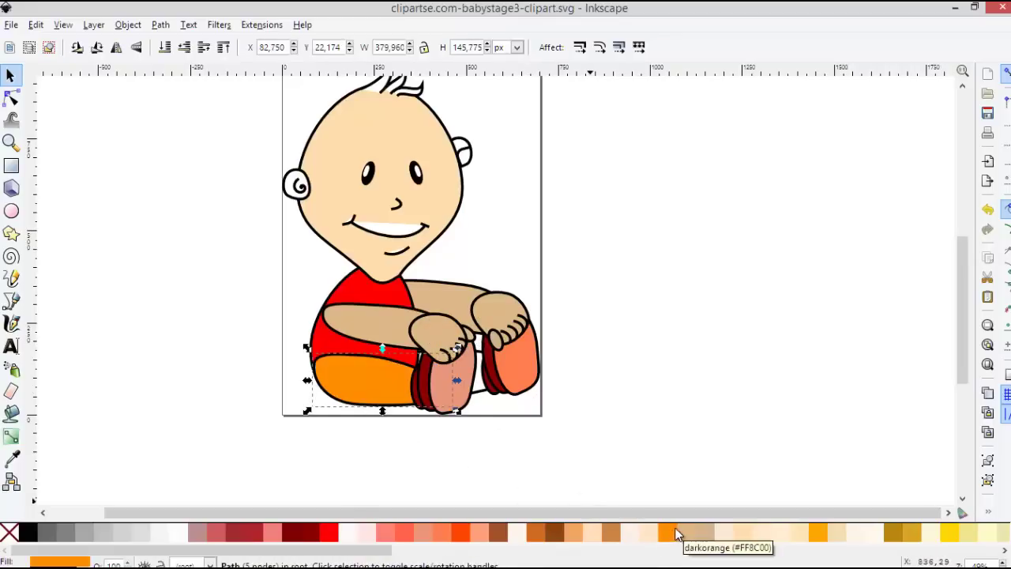
left_click(677, 534)
left_click(675, 537)
left_click(668, 533)
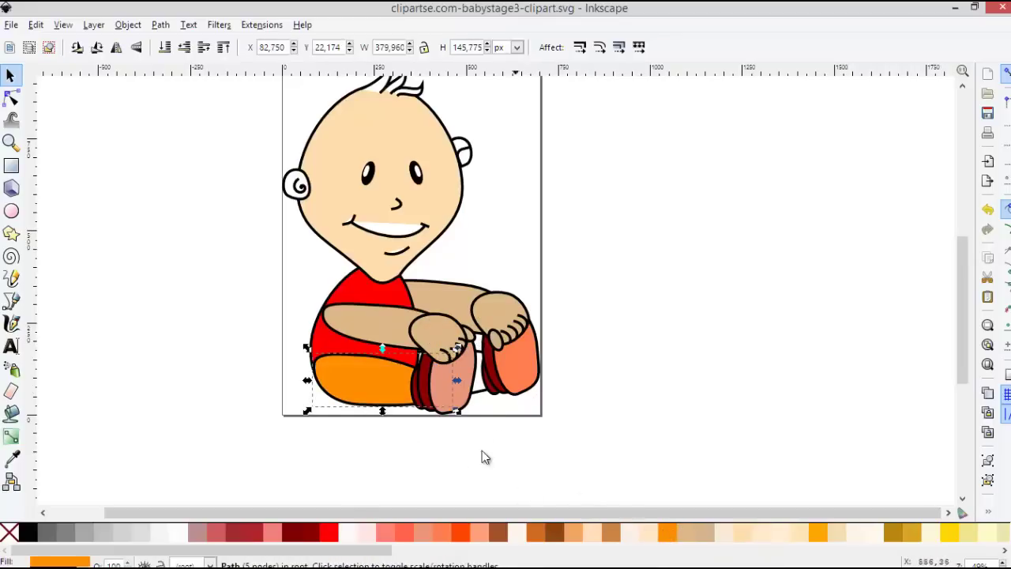
Step: Select the small pieces around the left foot sole and the right leg
left_click(493, 392)
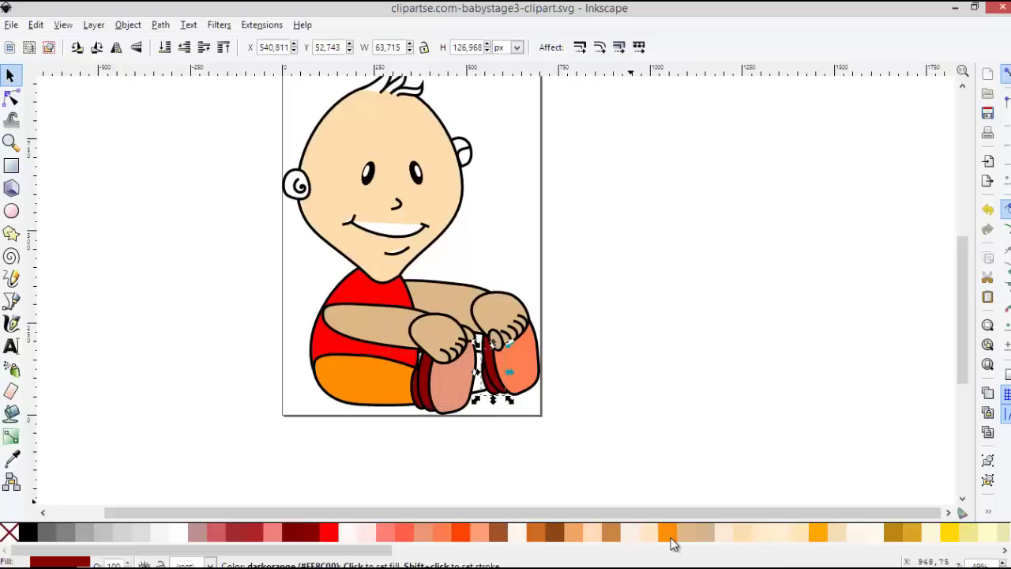
key("ctrl")
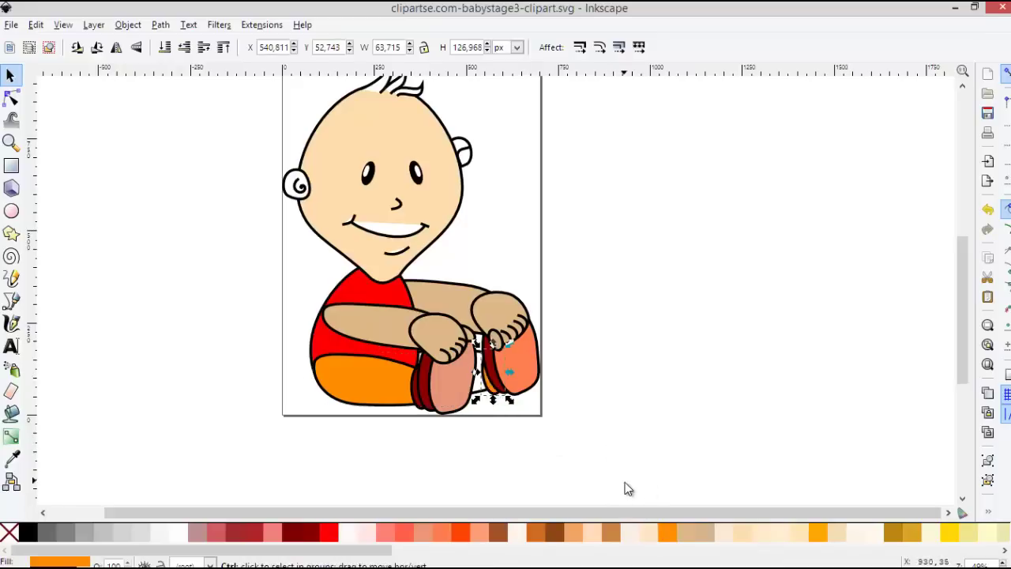
key("Escape")
left_click(477, 387)
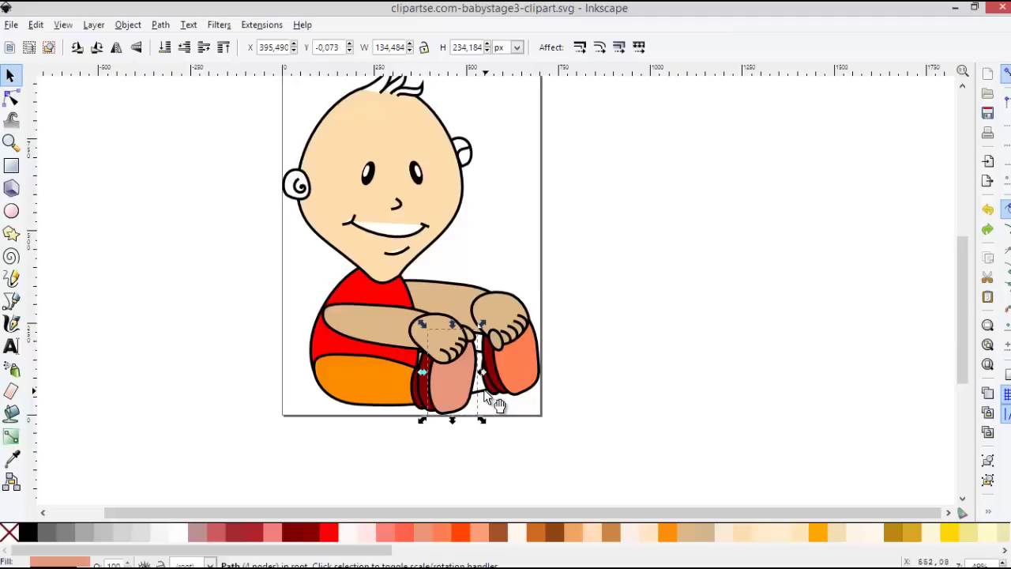
left_click(483, 392)
left_click(484, 393)
left_click(495, 404)
left_click(494, 404)
left_click(474, 442)
left_click_drag(481, 411, 452, 463)
left_click(512, 370)
left_click(478, 416)
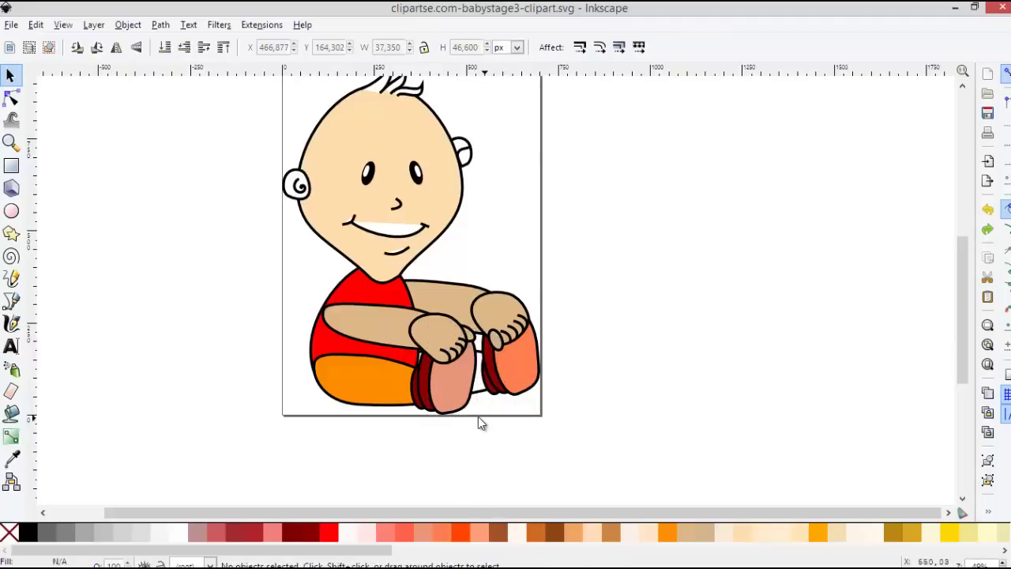
left_click(491, 407)
left_click(495, 402)
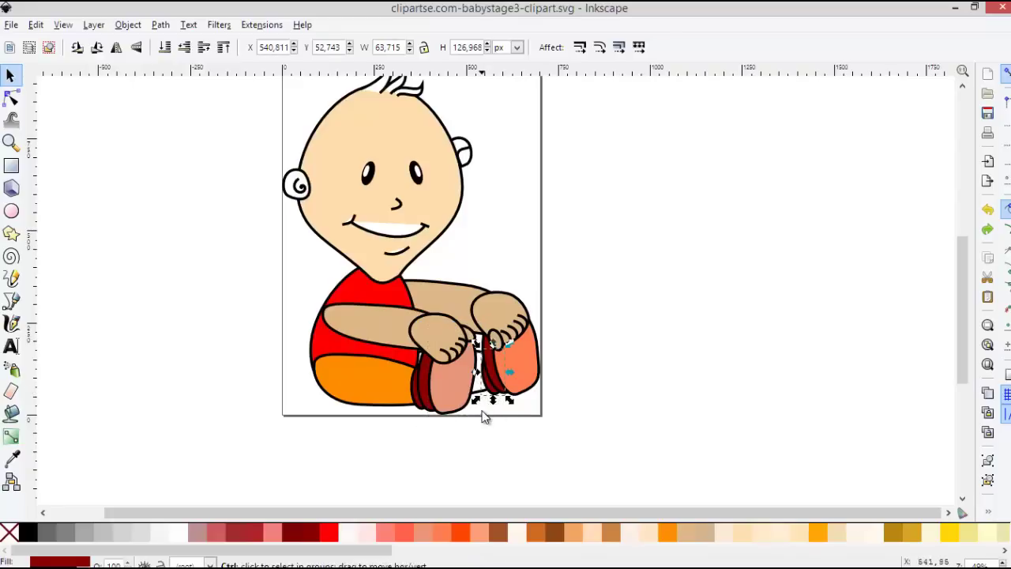
scroll(484, 415, "up", 3)
Step: Try ungrouping the leg pieces, then fill the white shape behind the legs orange
left_click_drag(744, 169, 177, 456)
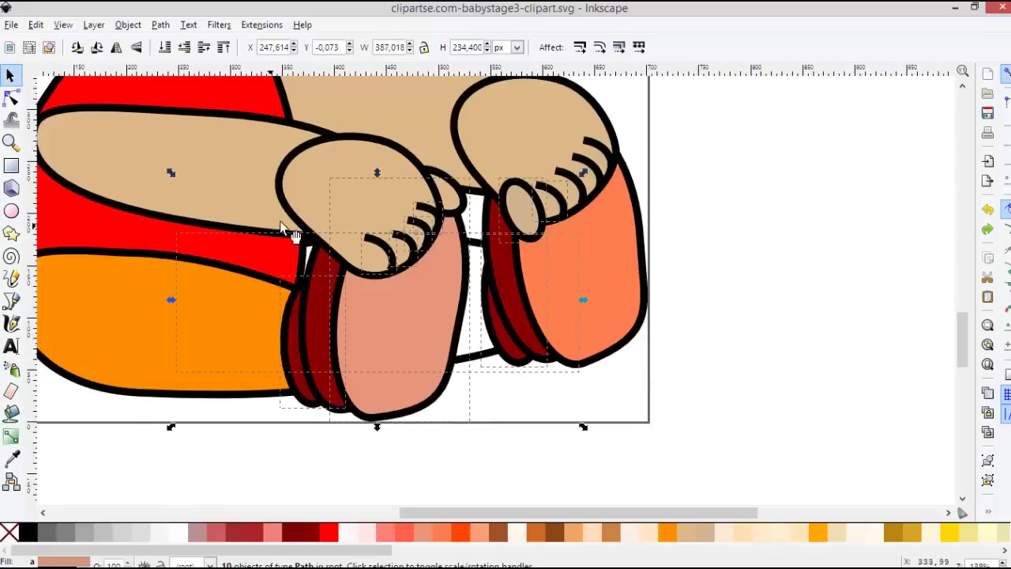
left_click(128, 25)
left_click(140, 104)
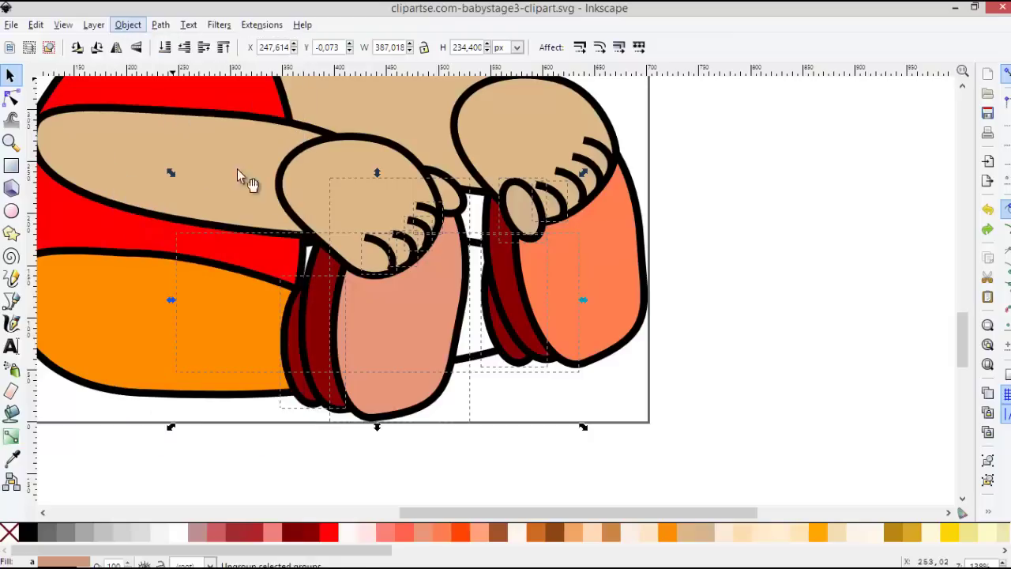
left_click(709, 350)
left_click(474, 353)
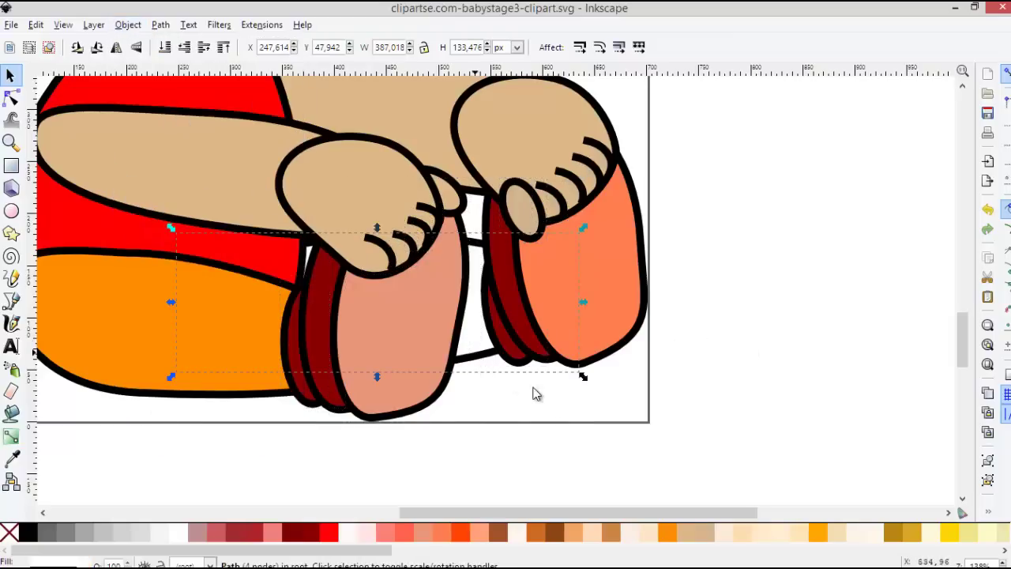
left_click(669, 534)
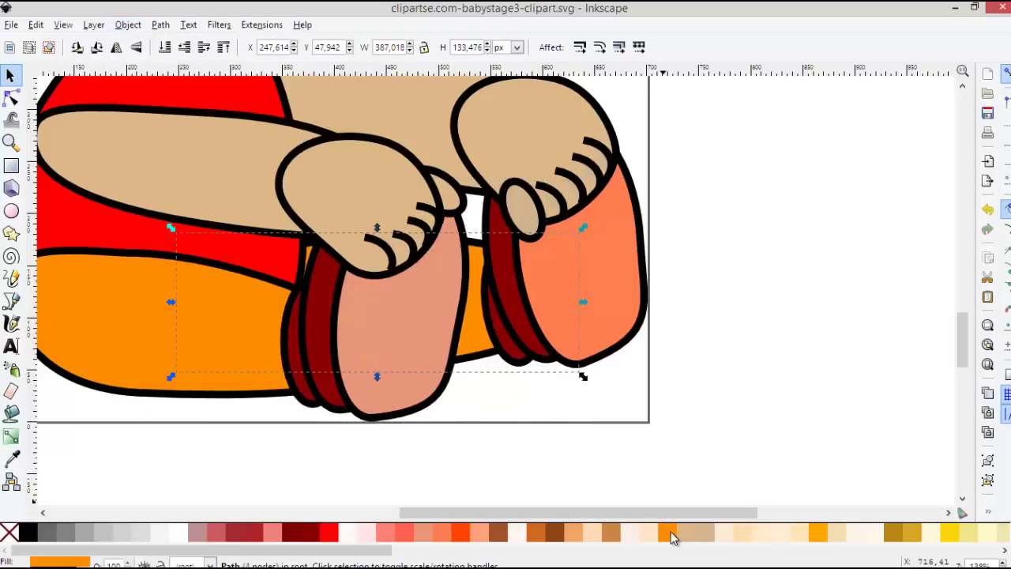
left_click(517, 433)
scroll(515, 429, "down", 4)
scroll(514, 429, "up", 2)
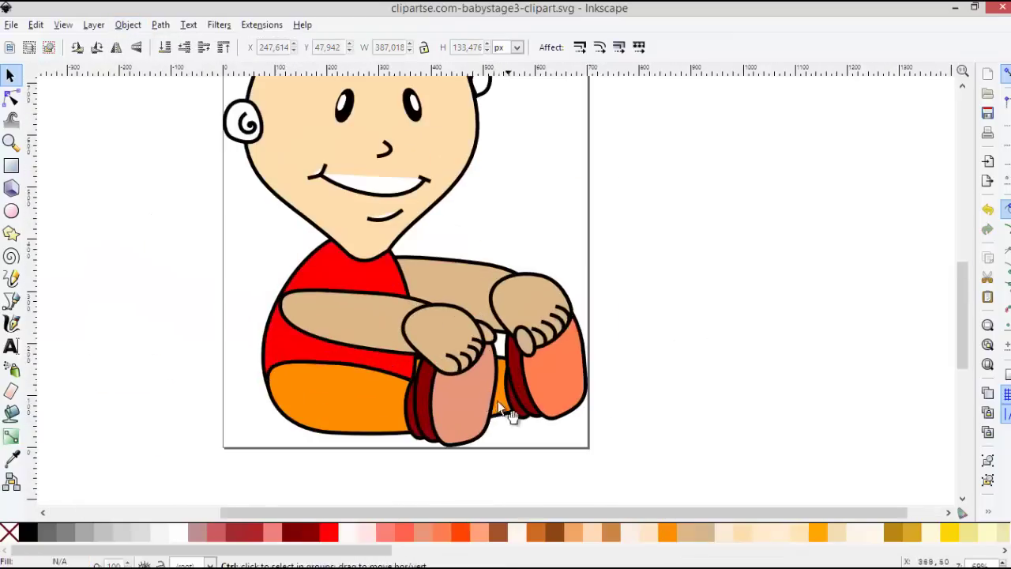
scroll(270, 199, "down", 3)
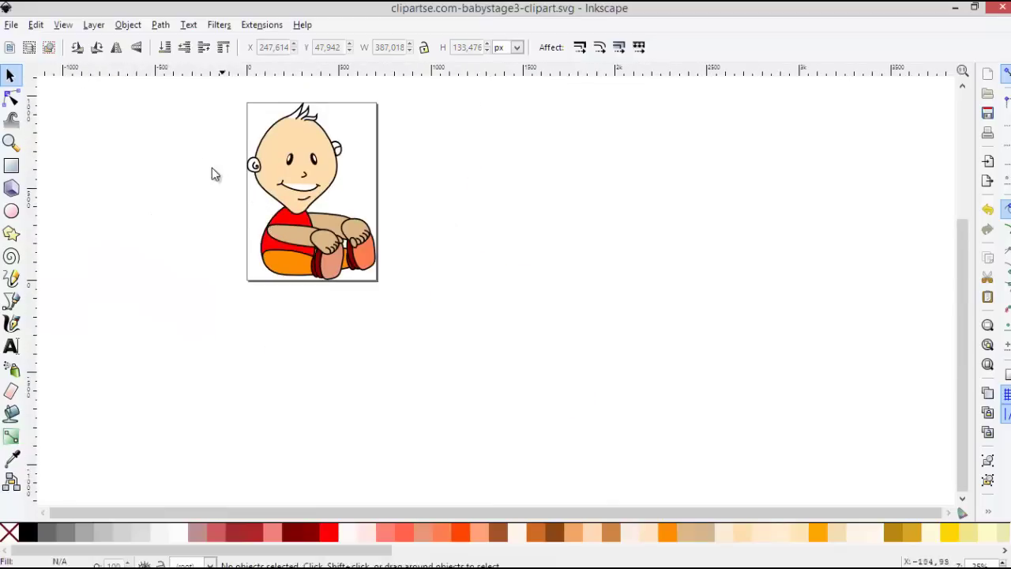
Step: Fill each of the three hair strands above the face with the black swatch
scroll(210, 166, "up", 1)
scroll(210, 166, "up", 1)
left_click(388, 136)
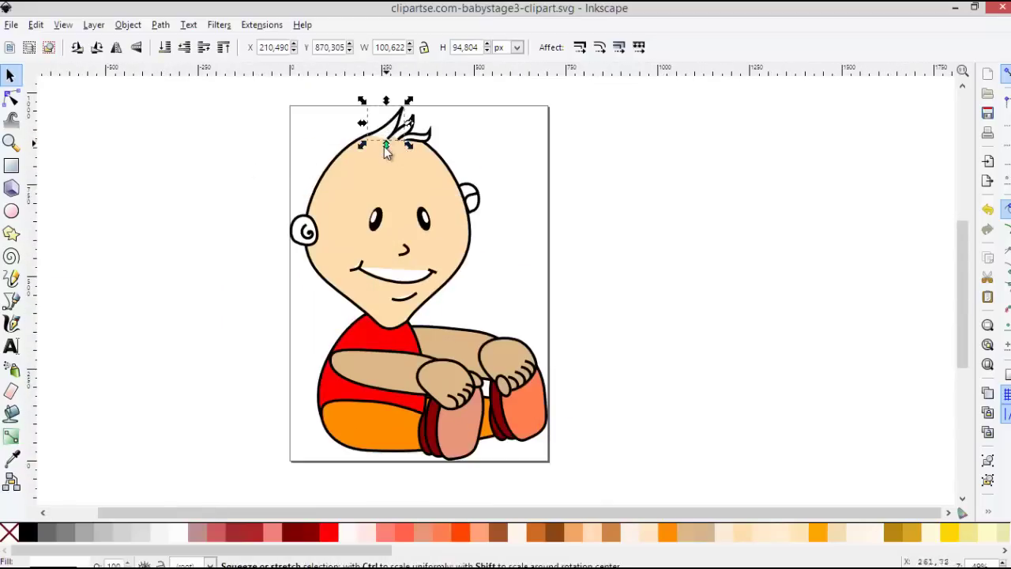
left_click(28, 532)
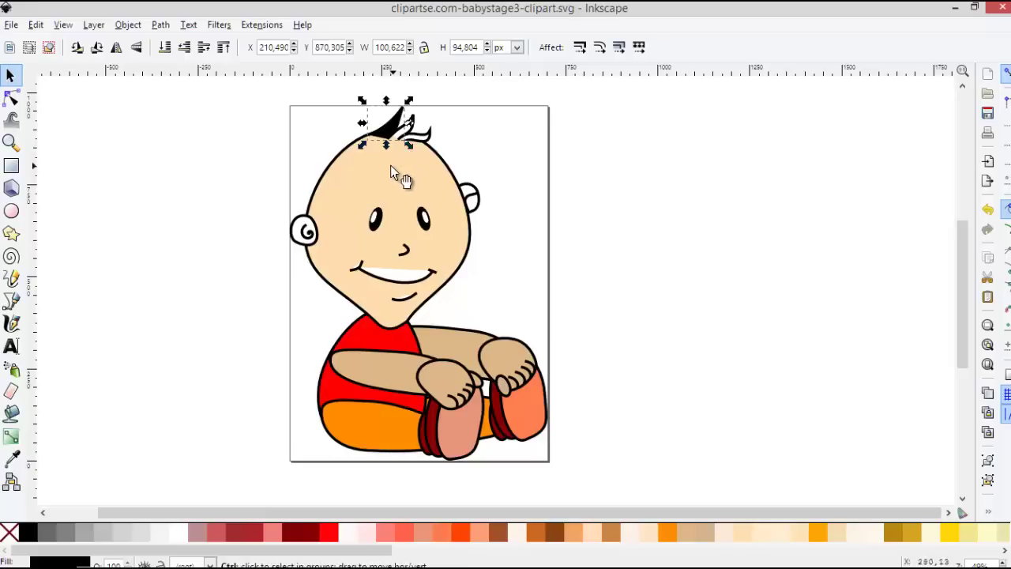
left_click(417, 135)
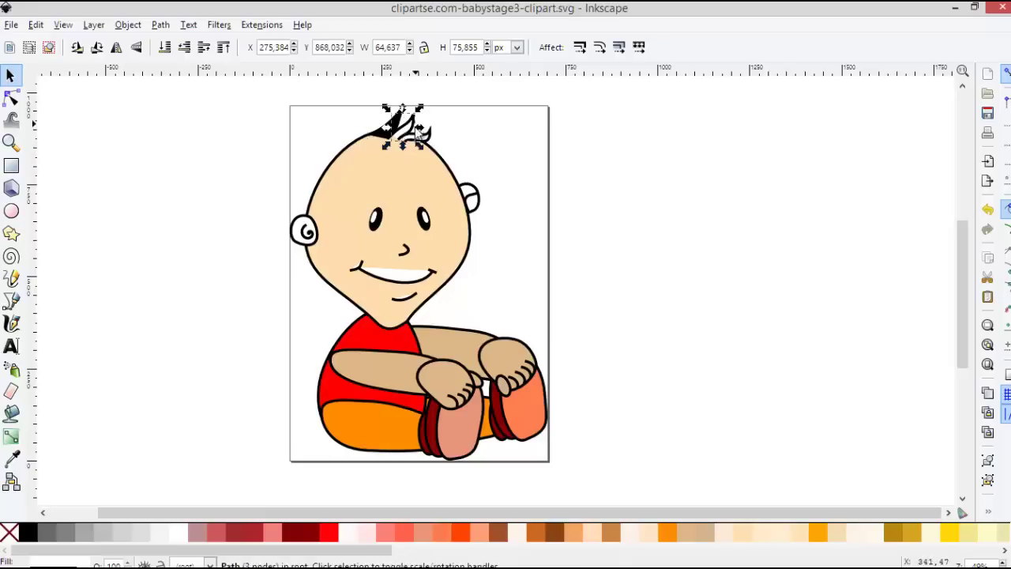
left_click(34, 536)
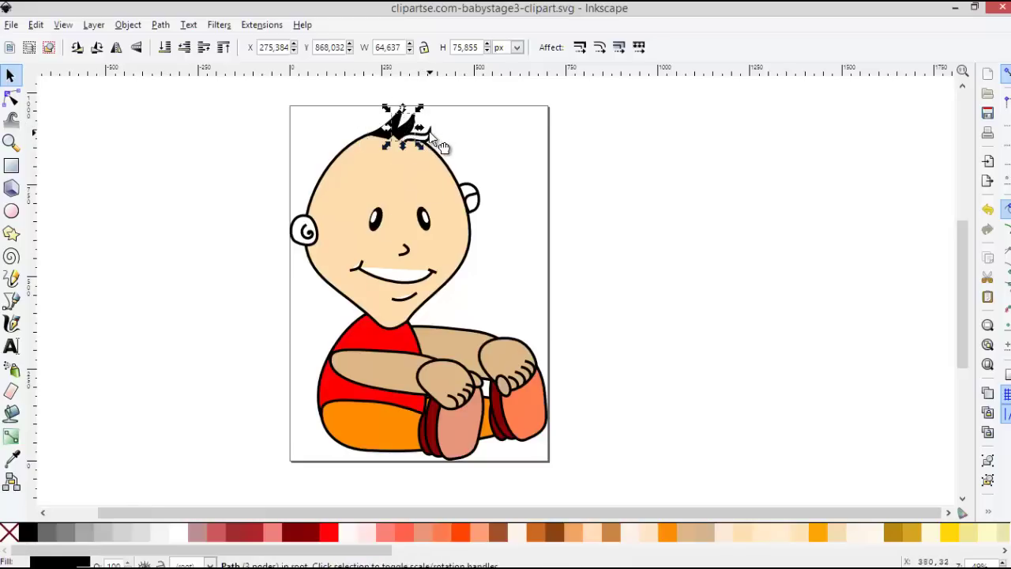
left_click(434, 139)
left_click(47, 535)
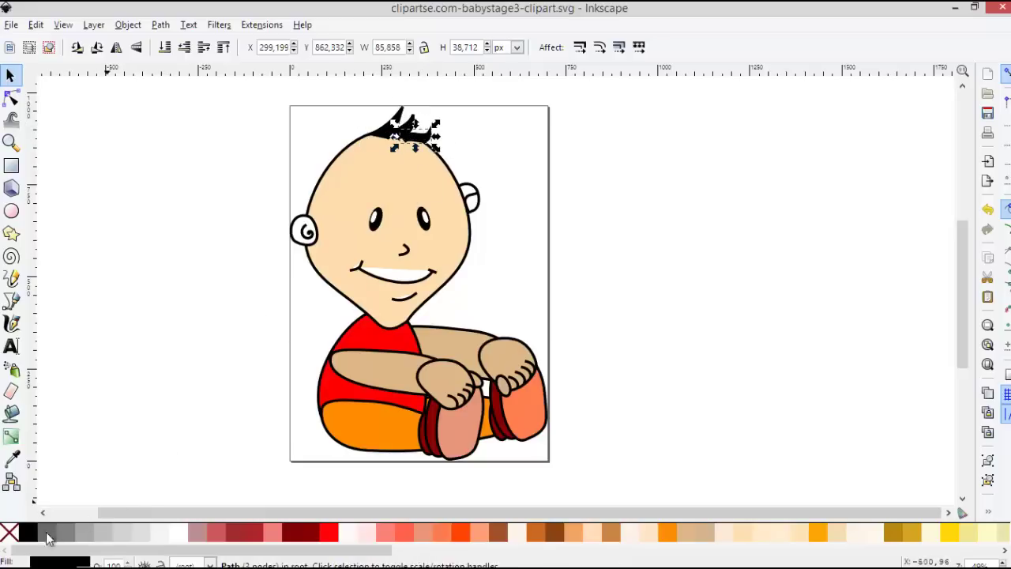
left_click(499, 167)
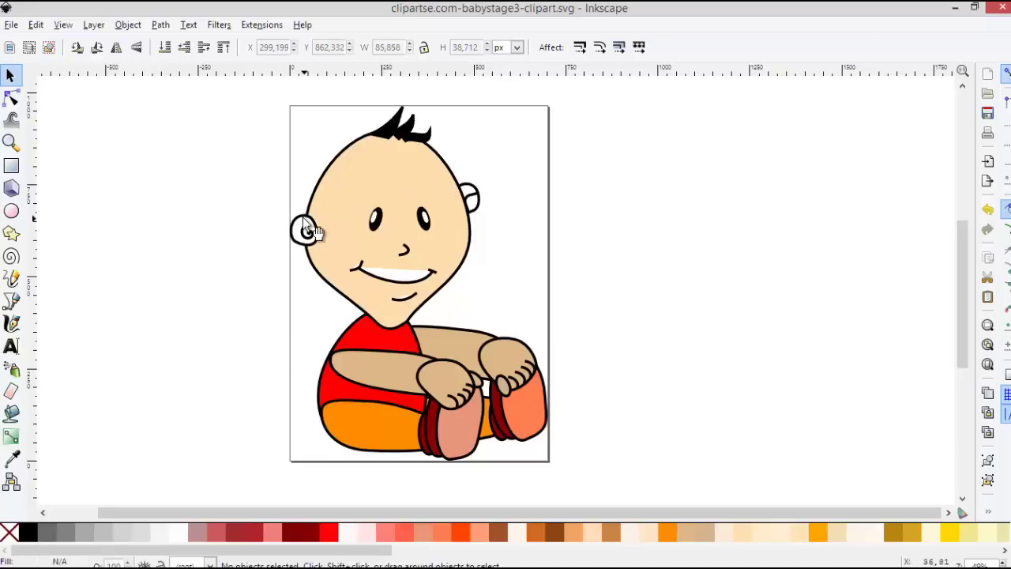
Step: Colour the baby's left and right ears grey
left_click(304, 247)
left_click(65, 536)
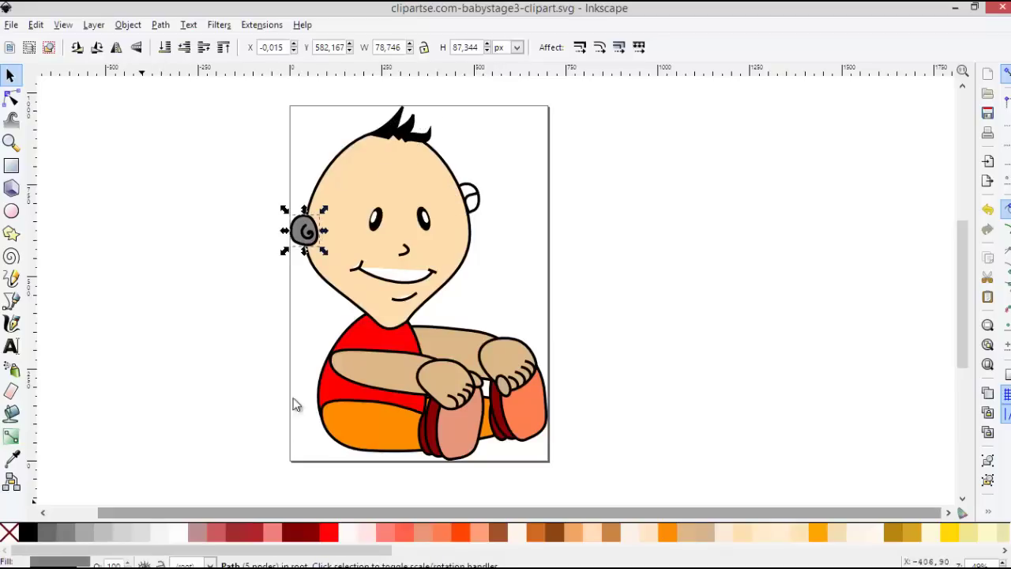
left_click(474, 201)
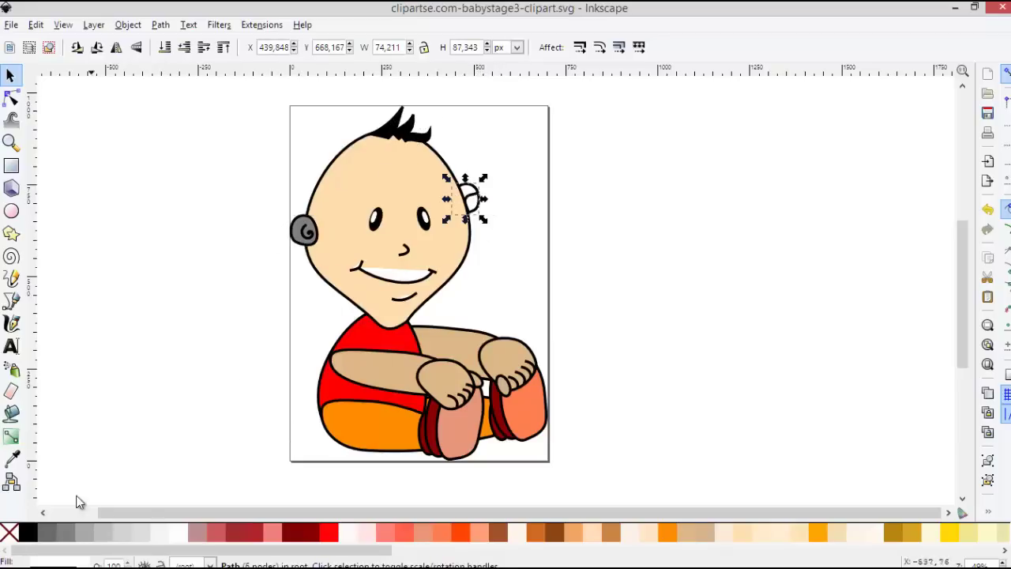
left_click(56, 535)
left_click(220, 352)
left_click(481, 210)
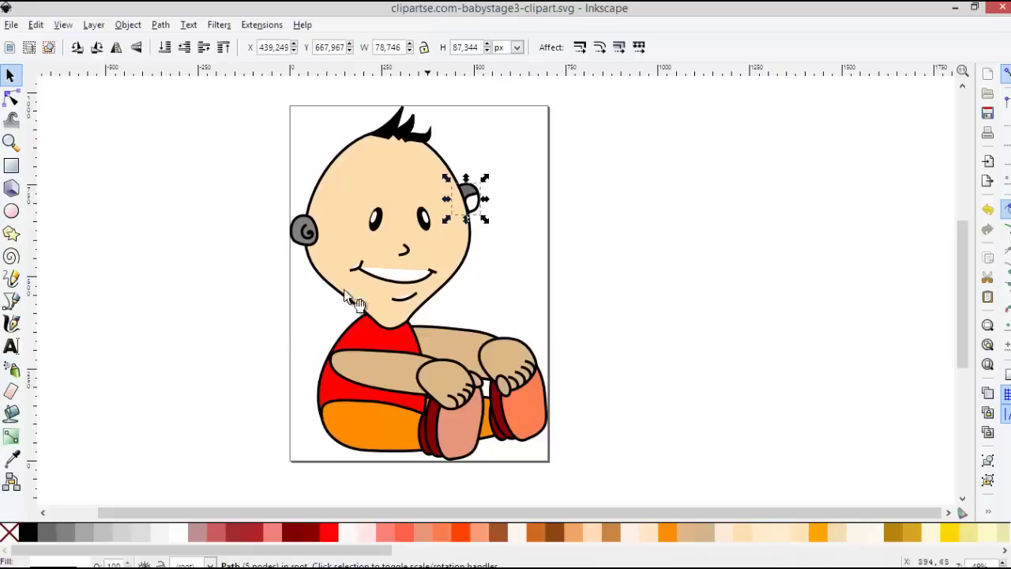
left_click(156, 344)
Step: Try several swatches on the white mouth, settling on a pale peach fill
left_click(409, 275)
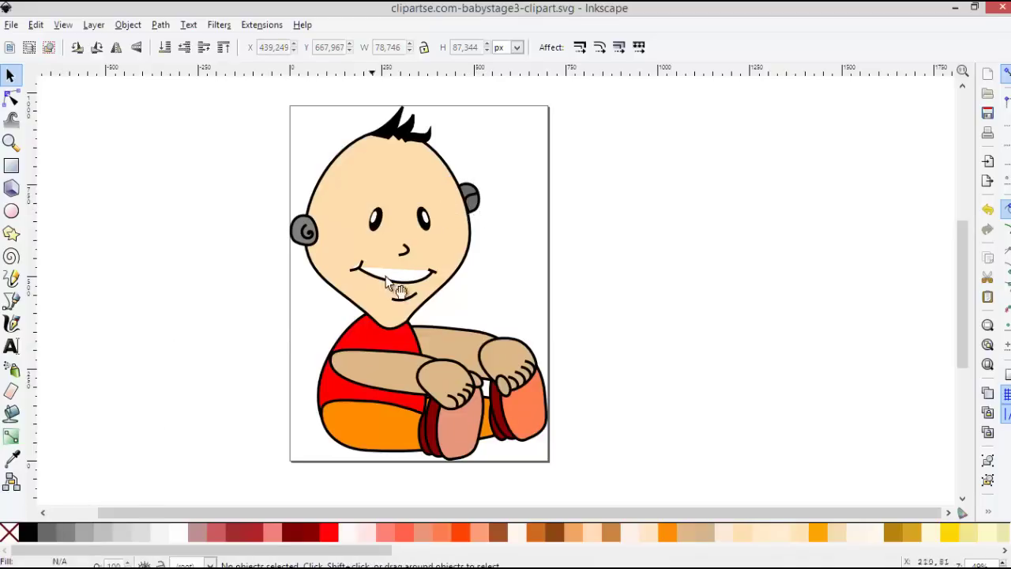
left_click(435, 534)
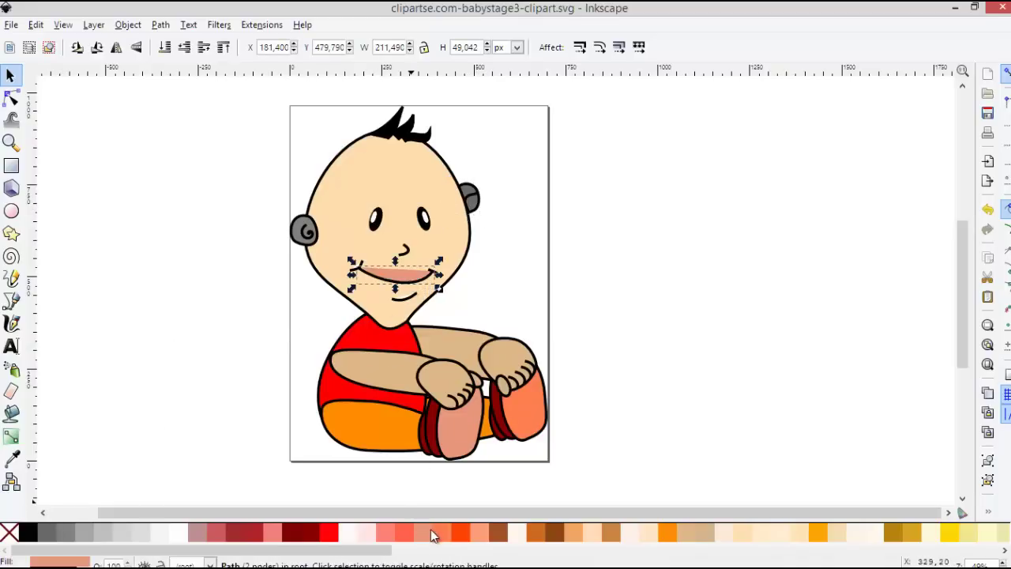
left_click(450, 536)
left_click(302, 536)
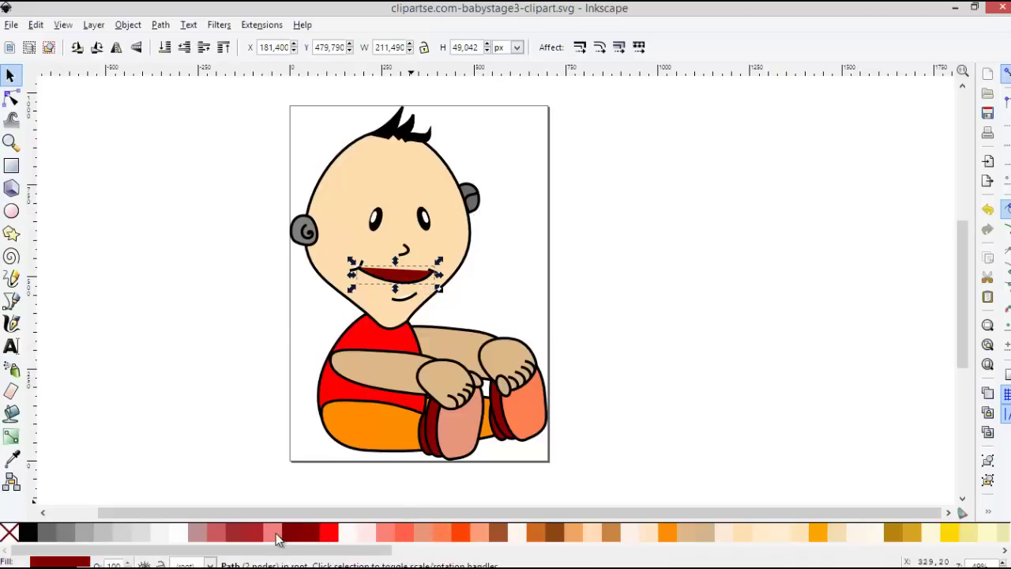
left_click(237, 535)
left_click(537, 536)
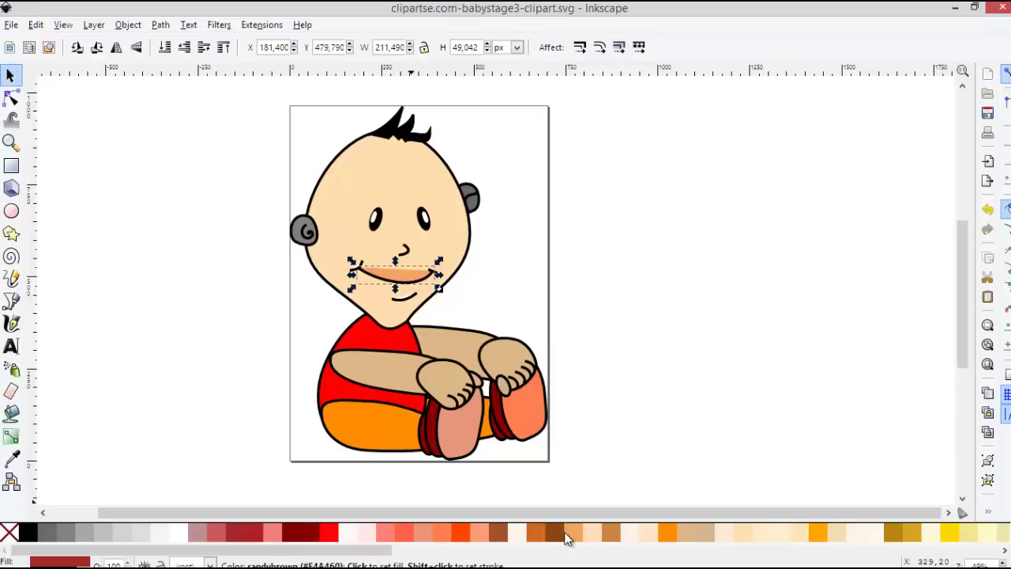
left_click(629, 535)
left_click(647, 536)
left_click(677, 535)
left_click(758, 537)
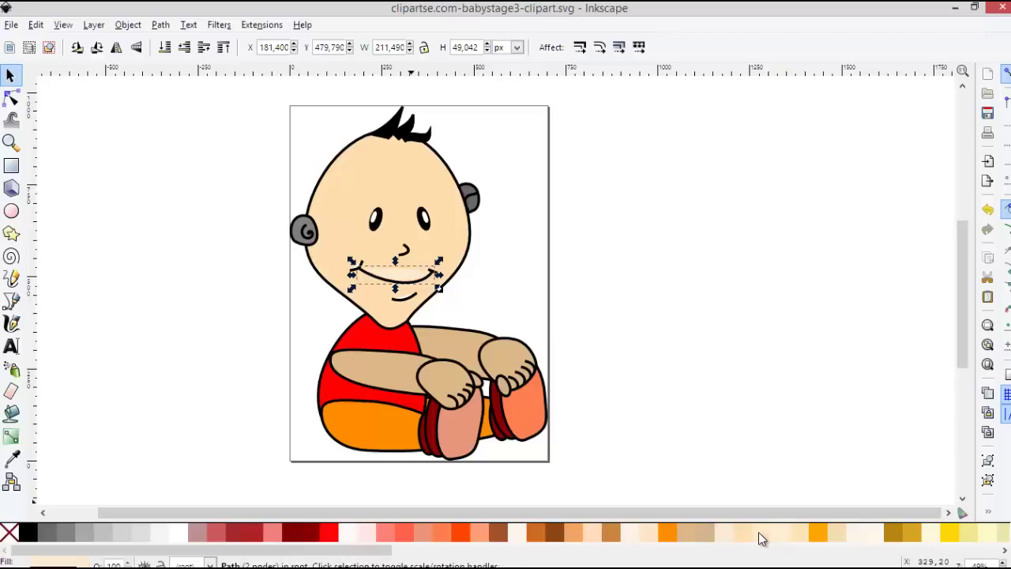
left_click(751, 540)
left_click(729, 391)
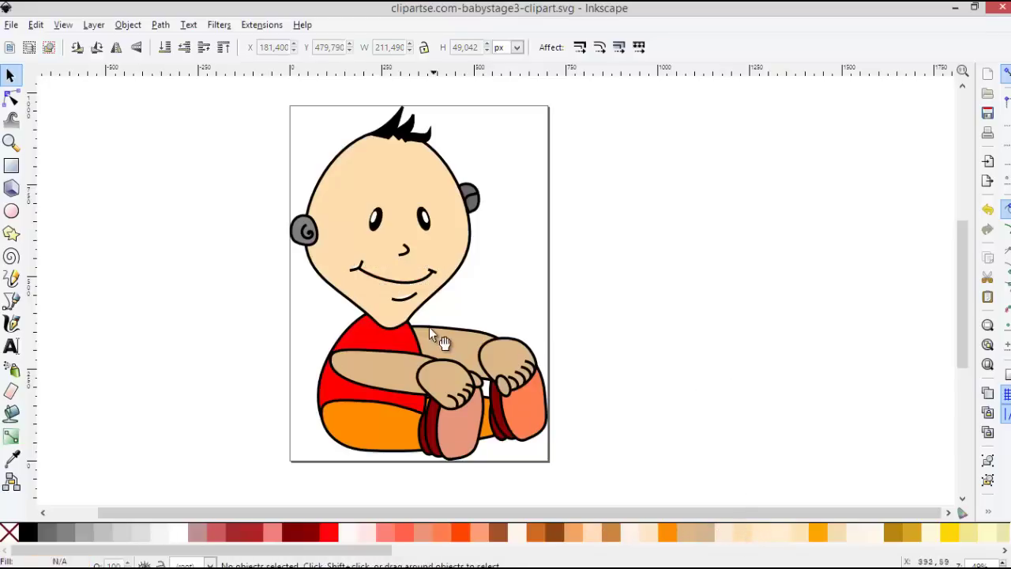
scroll(663, 314, "down", 1)
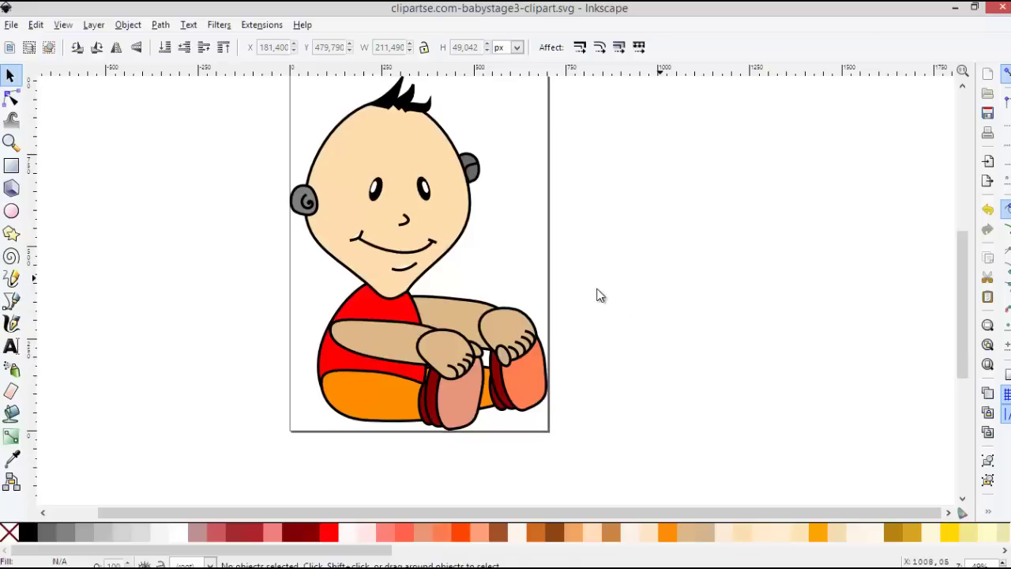
Step: Save the recoloured drawing to clipartse.com-babystage3-clipart.svg with File > Save
left_click(17, 26)
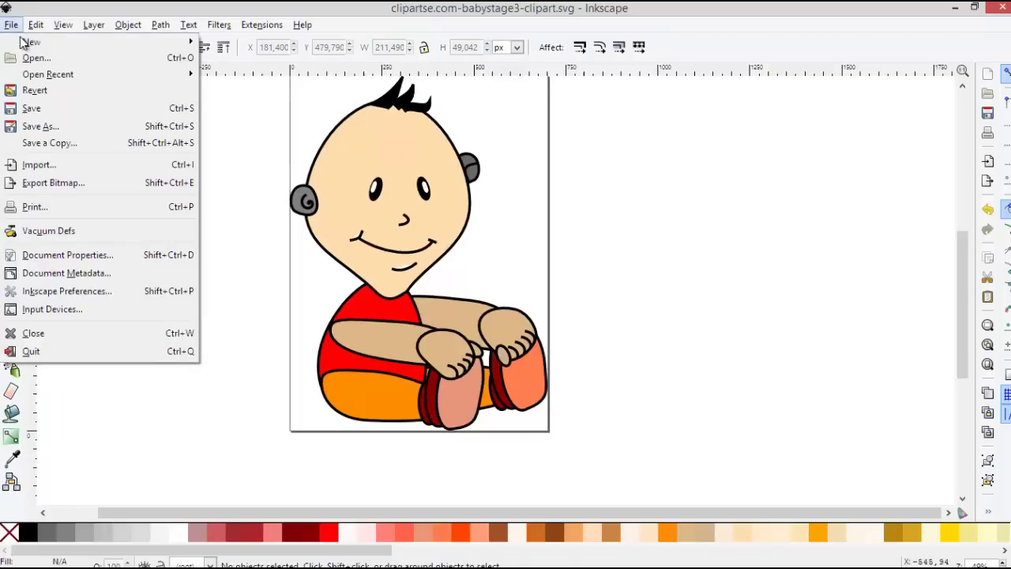
left_click(55, 108)
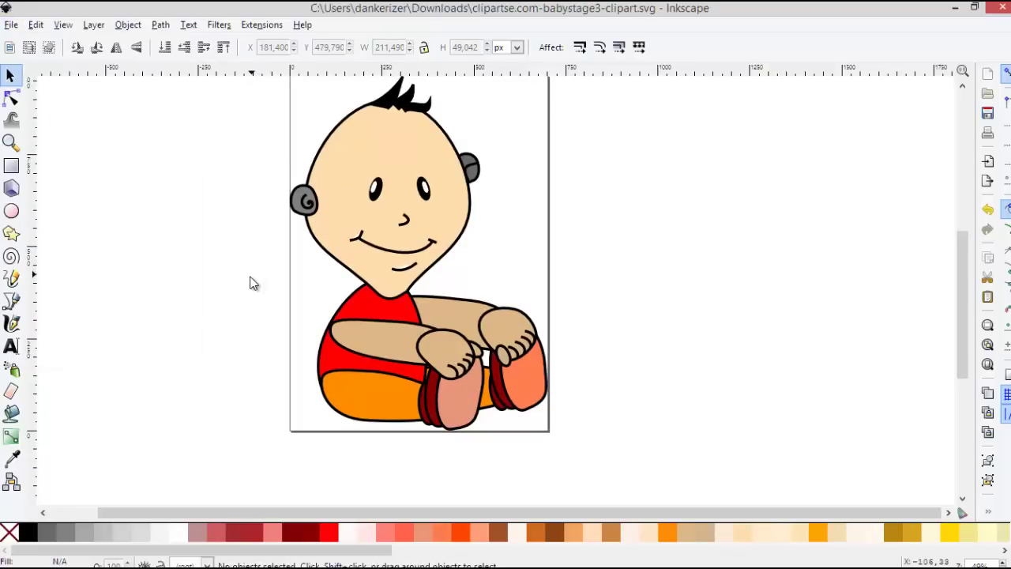
left_click(13, 24)
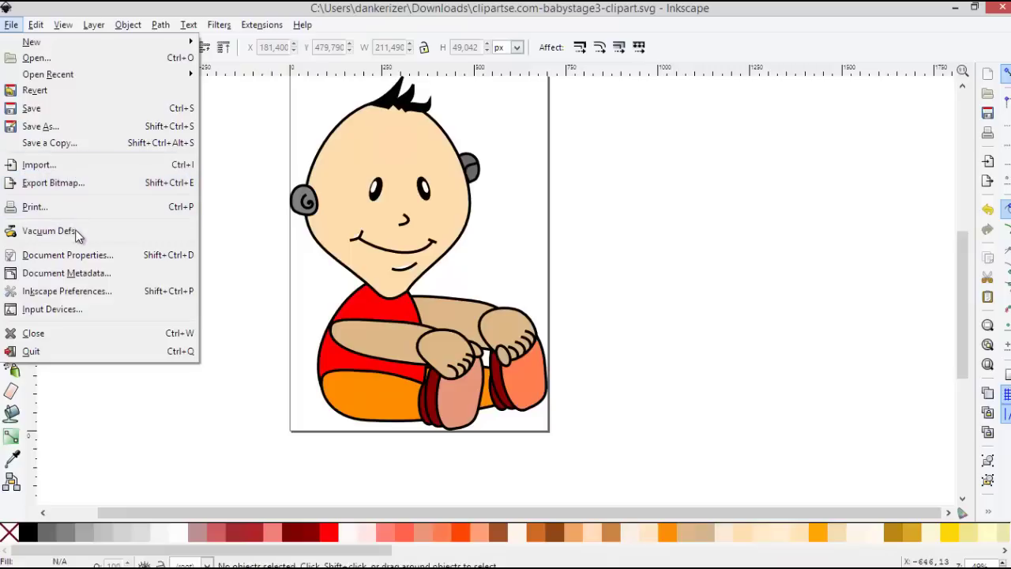
Step: In Export Bitmap, set the export area to Drawing for a 4951 × 6800 px image
left_click(80, 183)
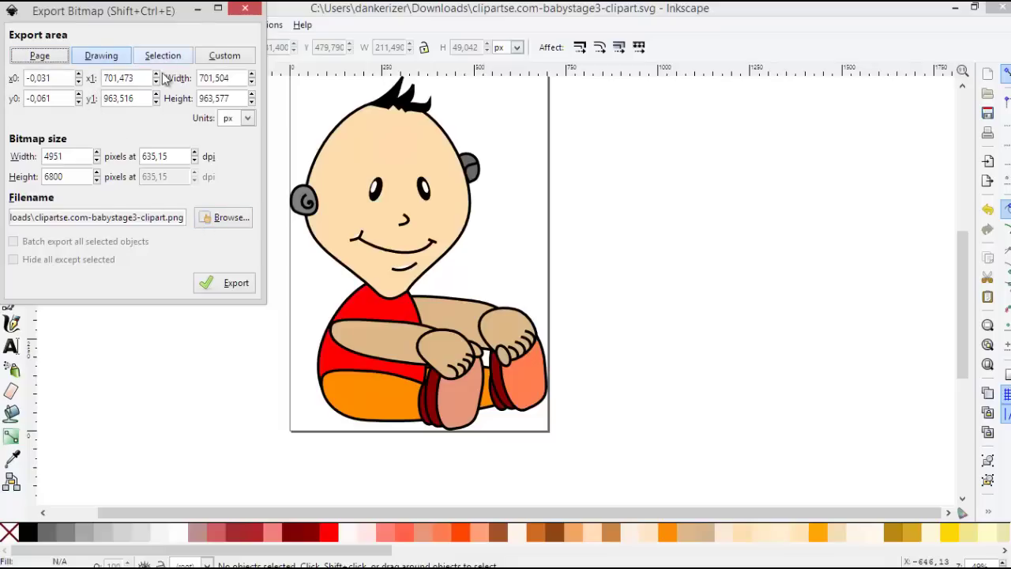
double_click(173, 218)
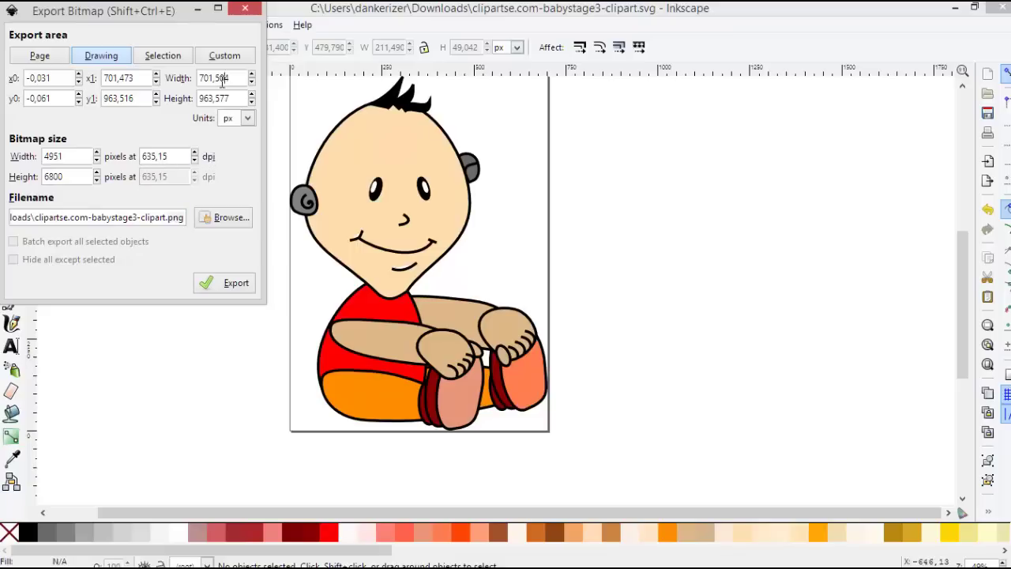
left_click(210, 57)
left_click(159, 57)
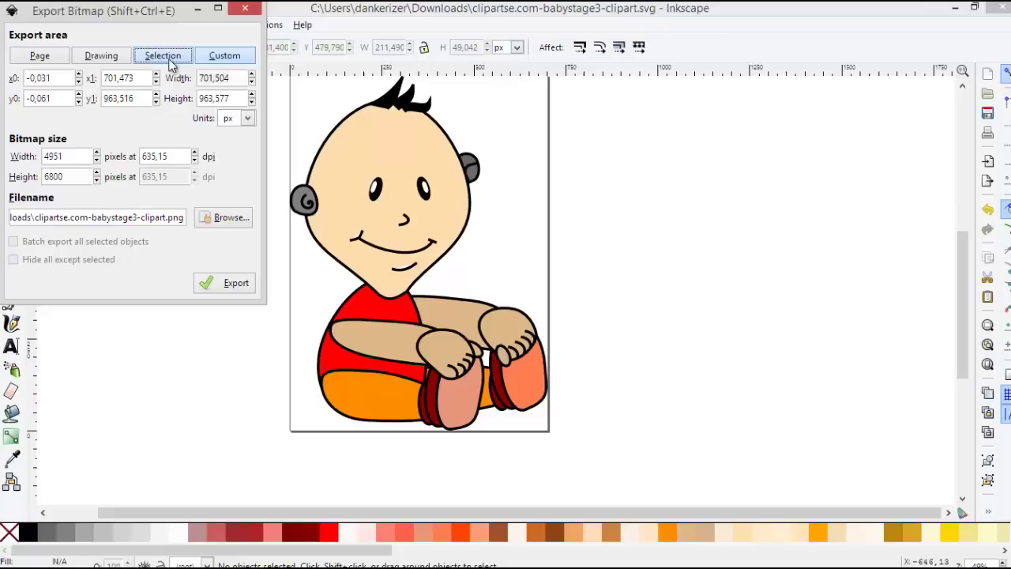
left_click(39, 57)
left_click(105, 62)
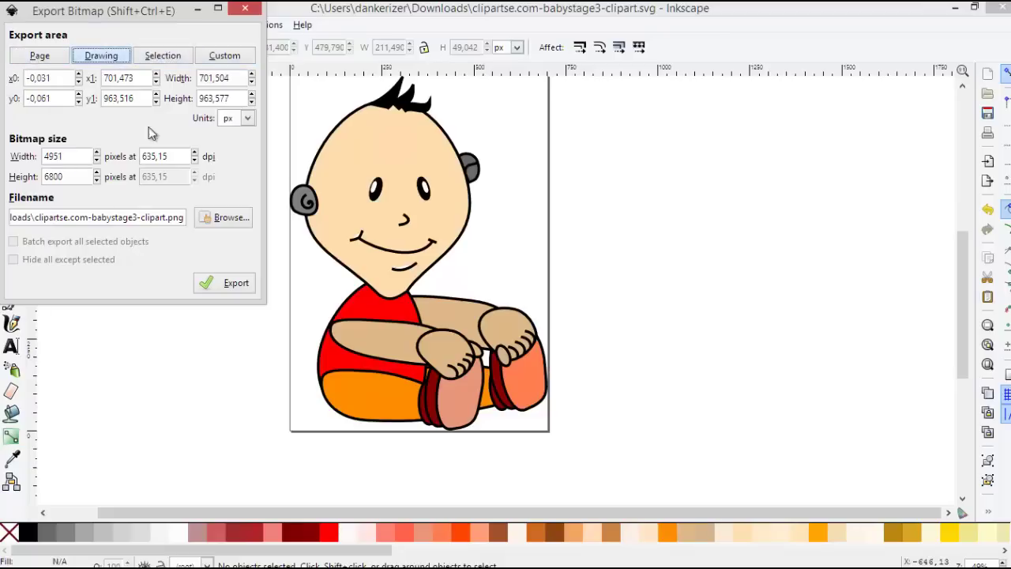
Step: Export the PNG as clipartse.com-babystage3-clipart.png in Downloads and check the file path
left_click(224, 286)
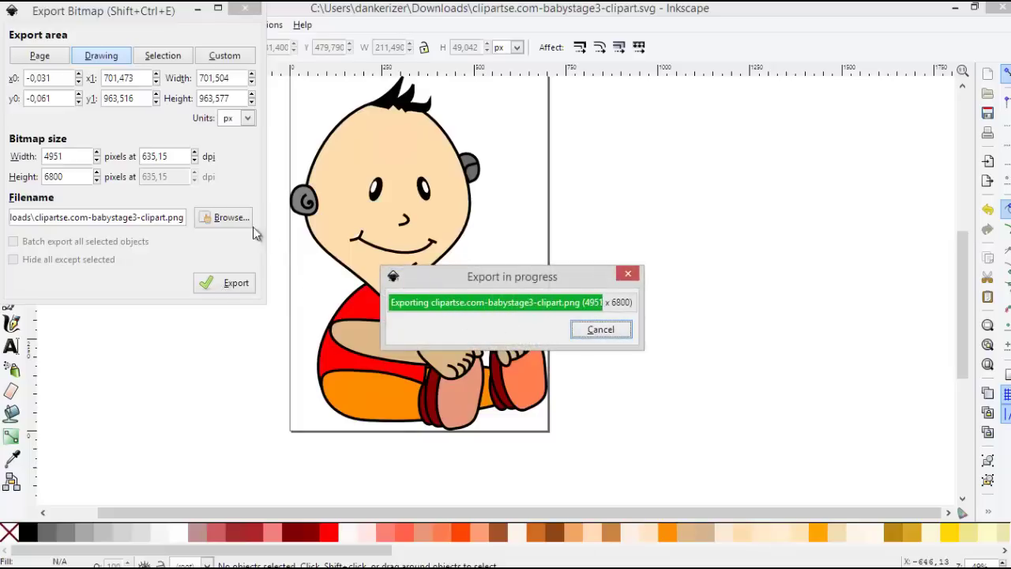
left_click_drag(174, 217, 6, 216)
left_click(80, 216)
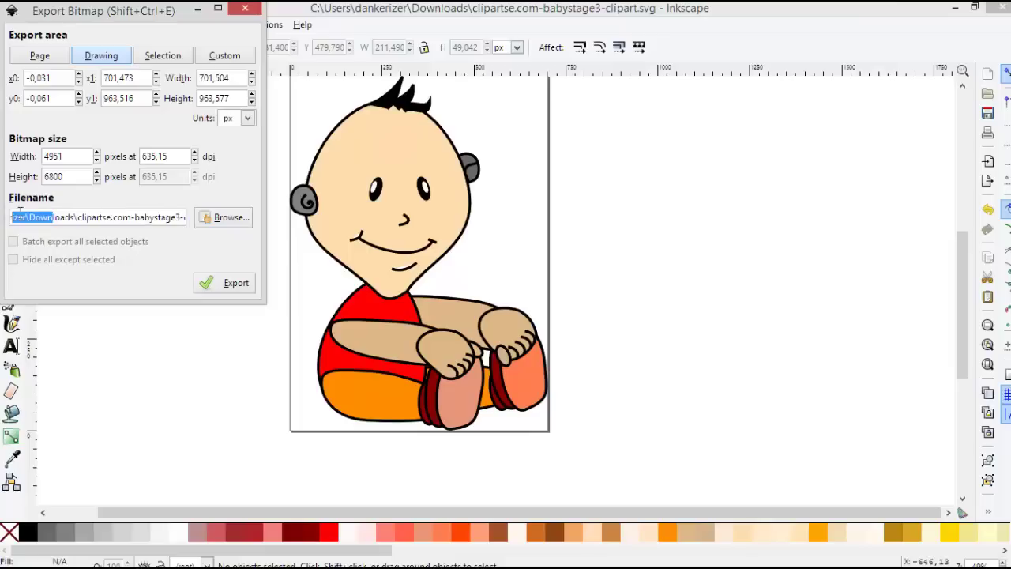
left_click(225, 220)
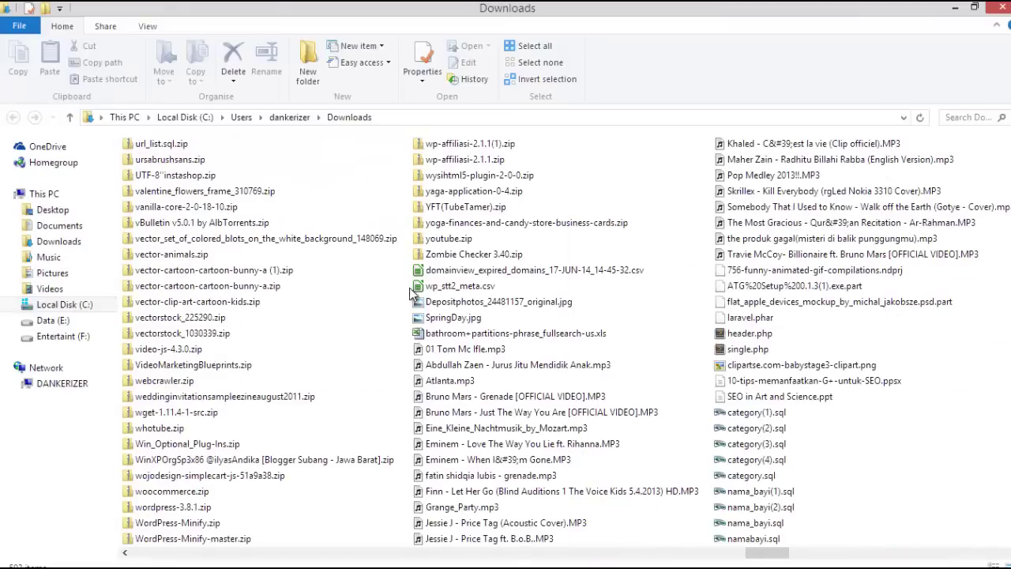
Step: Preview the exported babystage3 PNG in Photo Viewer, then close it
left_click(491, 309)
key("c")
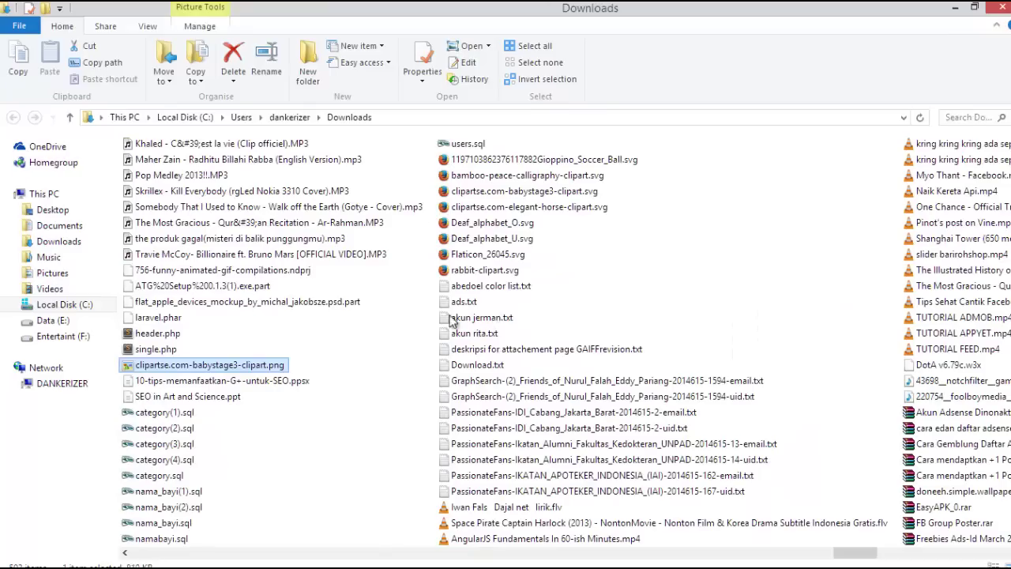
right_click(251, 366)
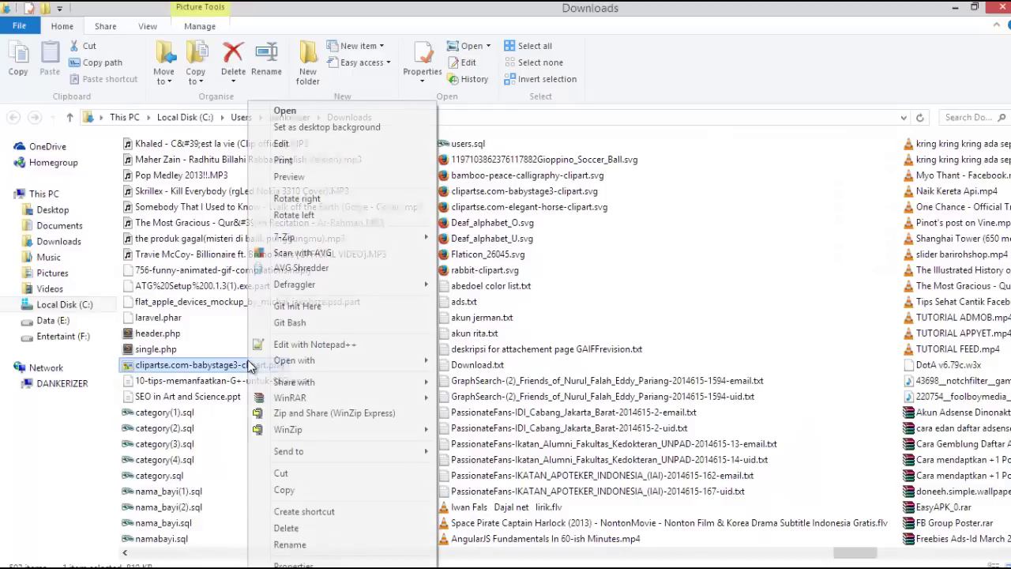
left_click(326, 181)
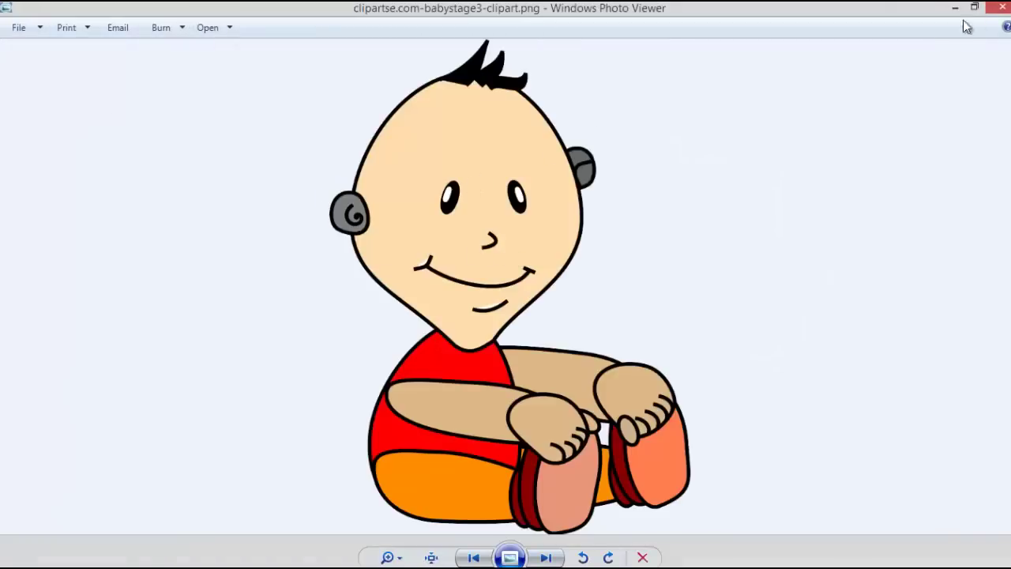
left_click(1001, 7)
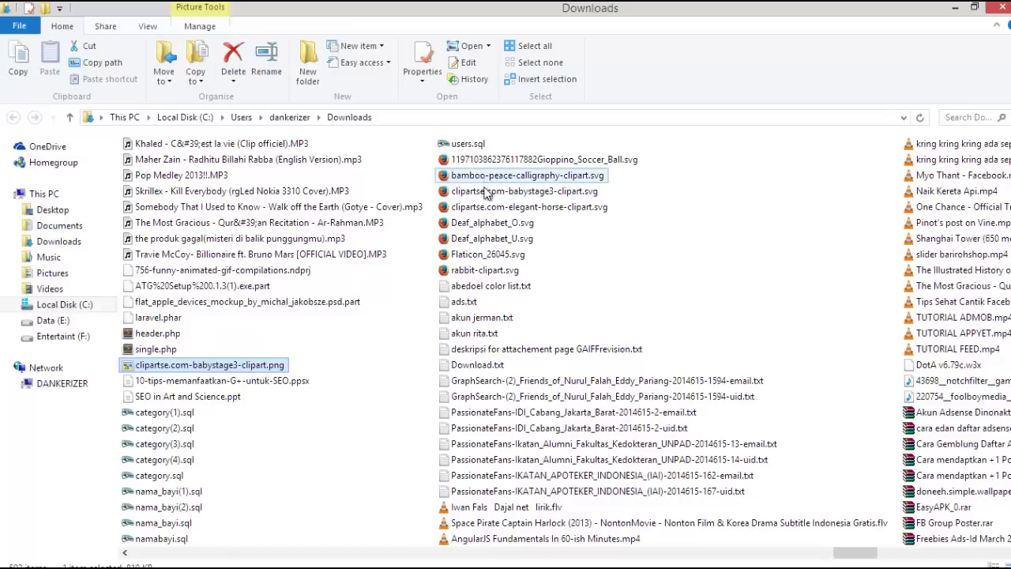
Step: Open the elegant horse SVG in Firefox using Open with
left_click(484, 209)
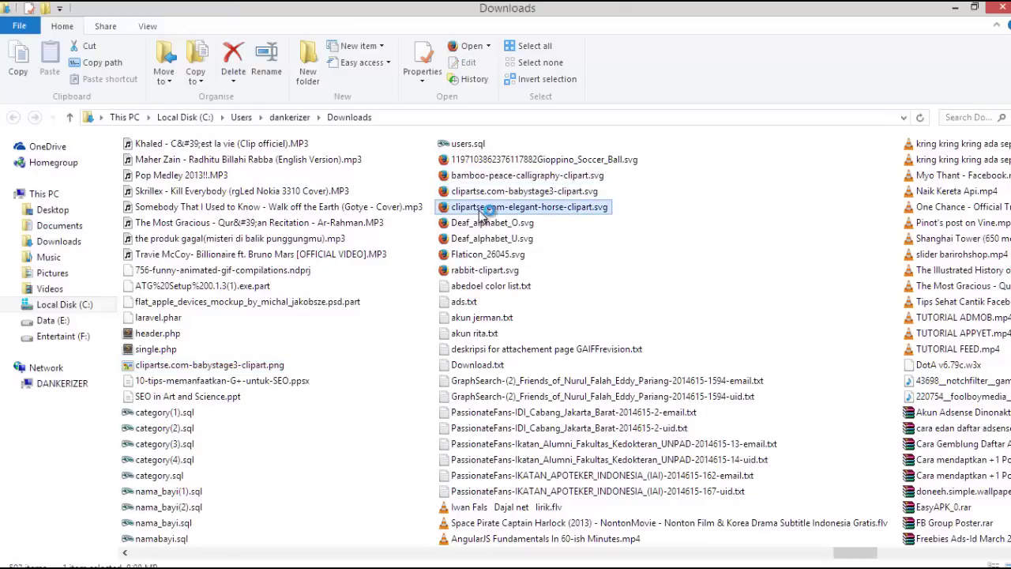
right_click(586, 210)
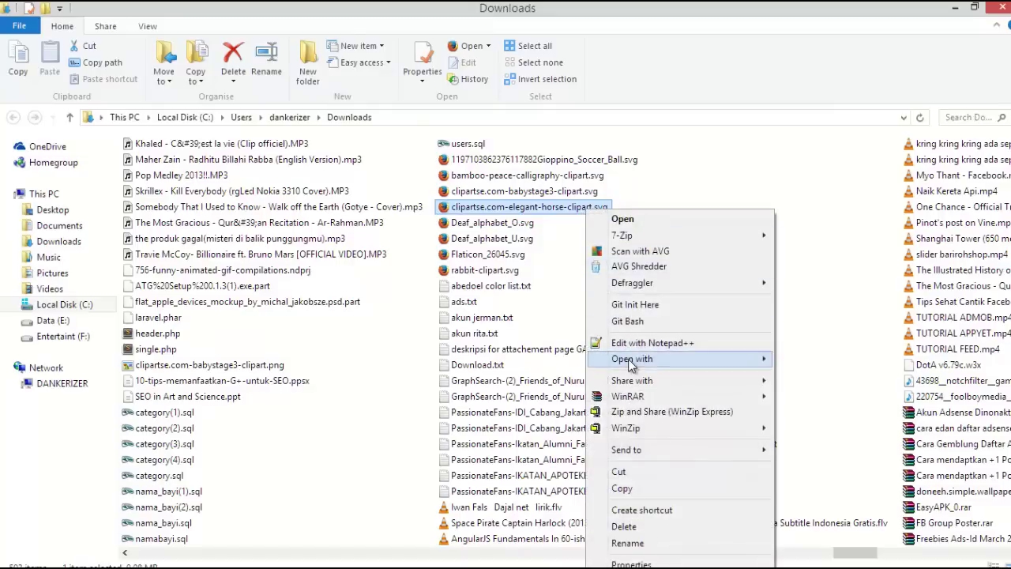
mouse_move(632, 361)
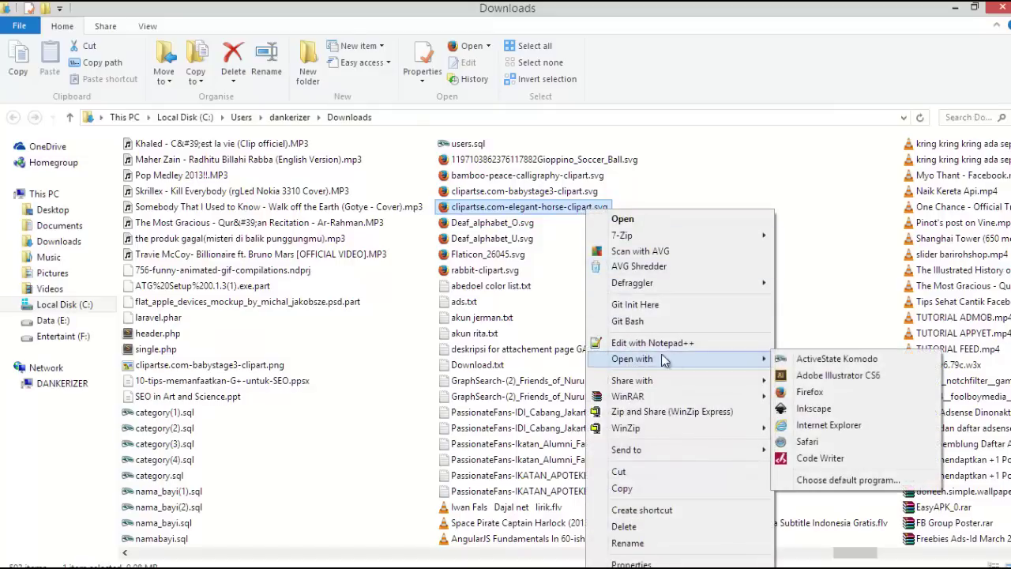
left_click(813, 277)
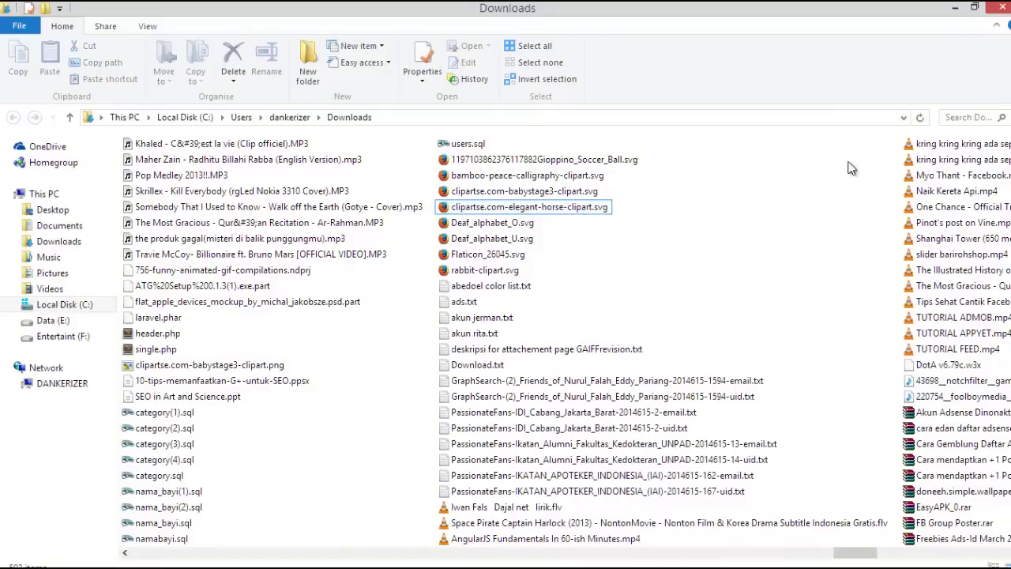
Step: Dismiss the horse file's context menu and minimize the Downloads window to reveal Inkscape
left_click(588, 207)
right_click(591, 208)
key("Escape")
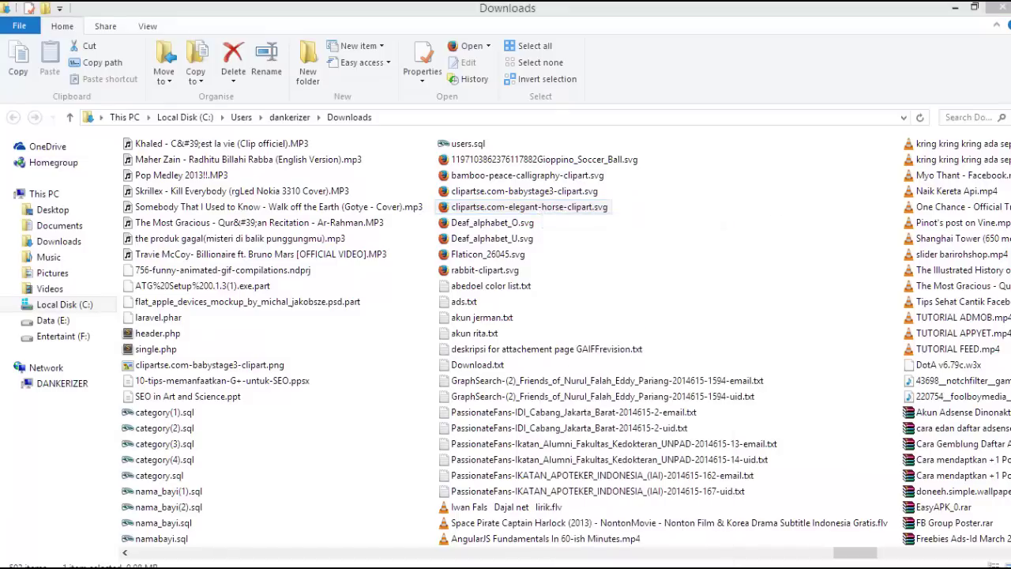
key("alt+Tab")
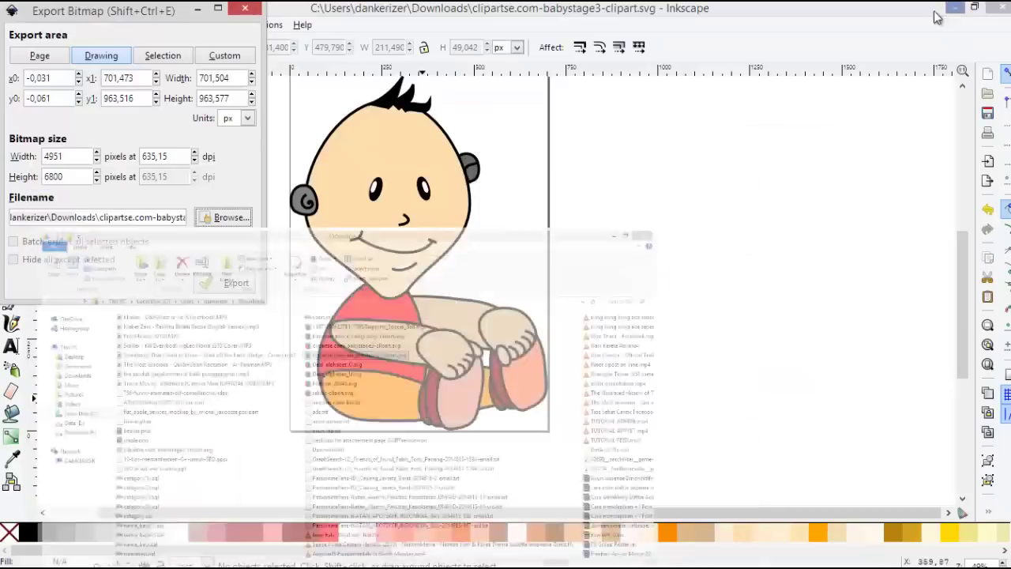
left_click(955, 7)
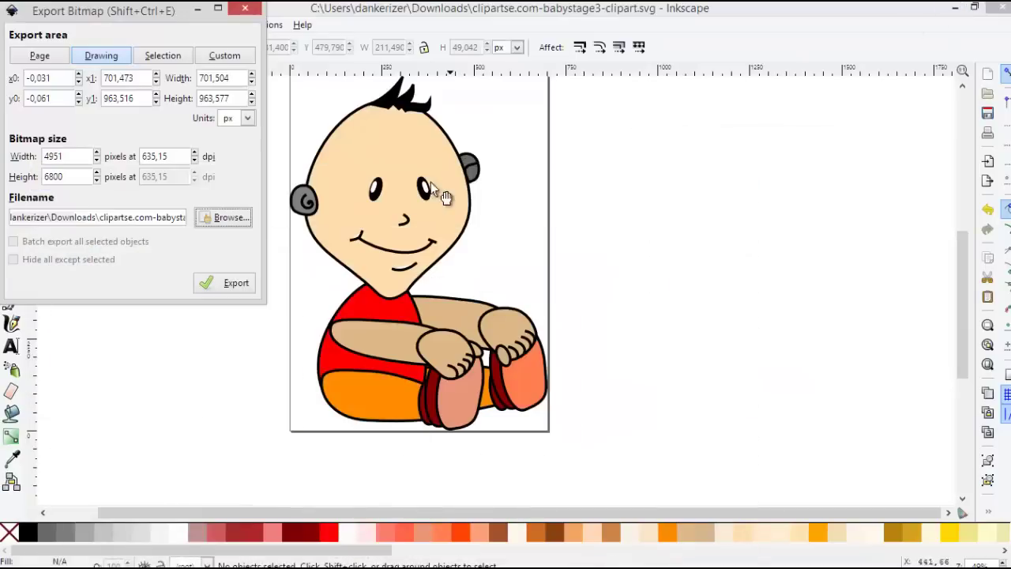
Step: In Firefox, close both horse SVG tabs
left_click(182, 553)
left_click(551, 9)
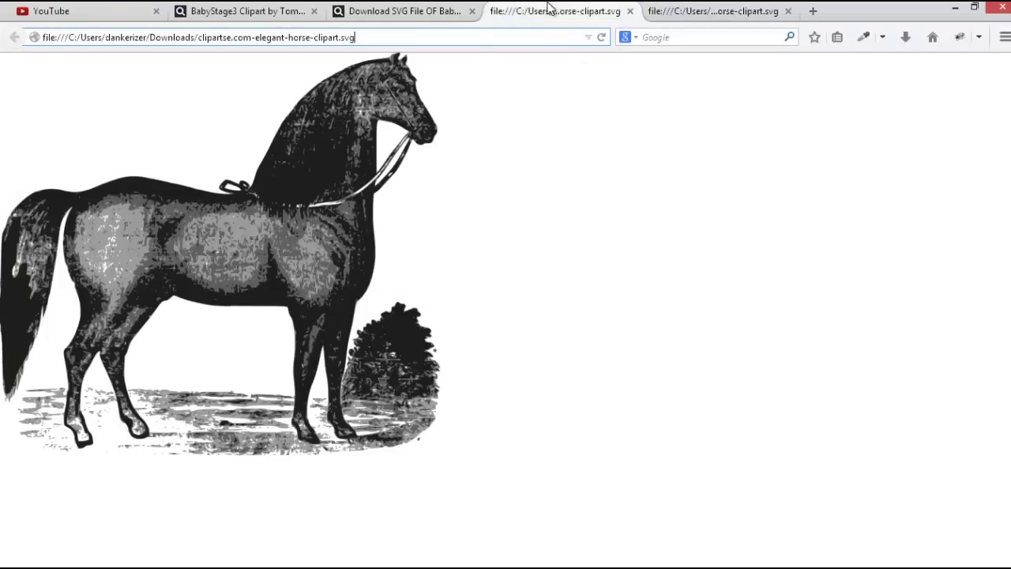
left_click(630, 11)
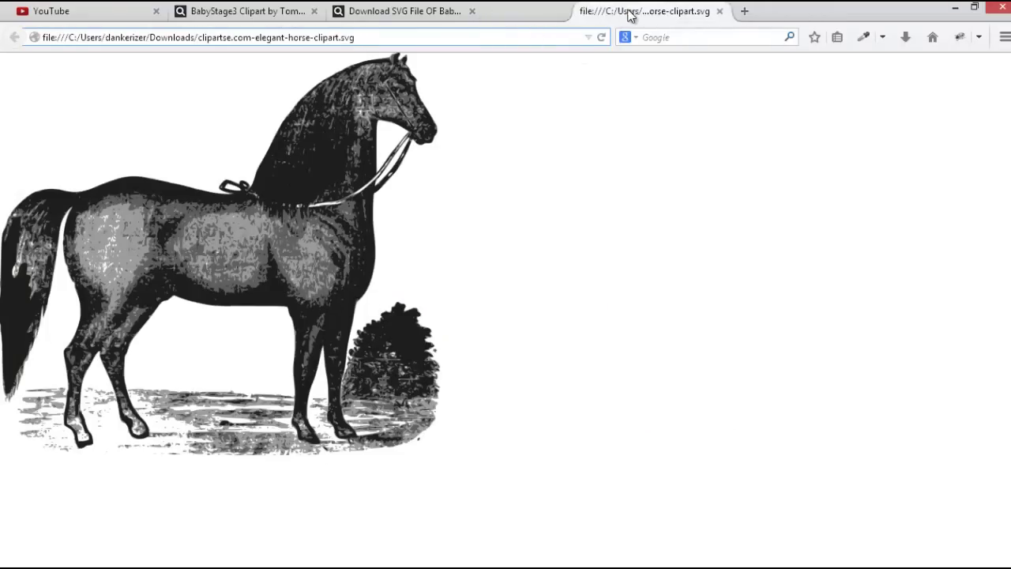
left_click(631, 12)
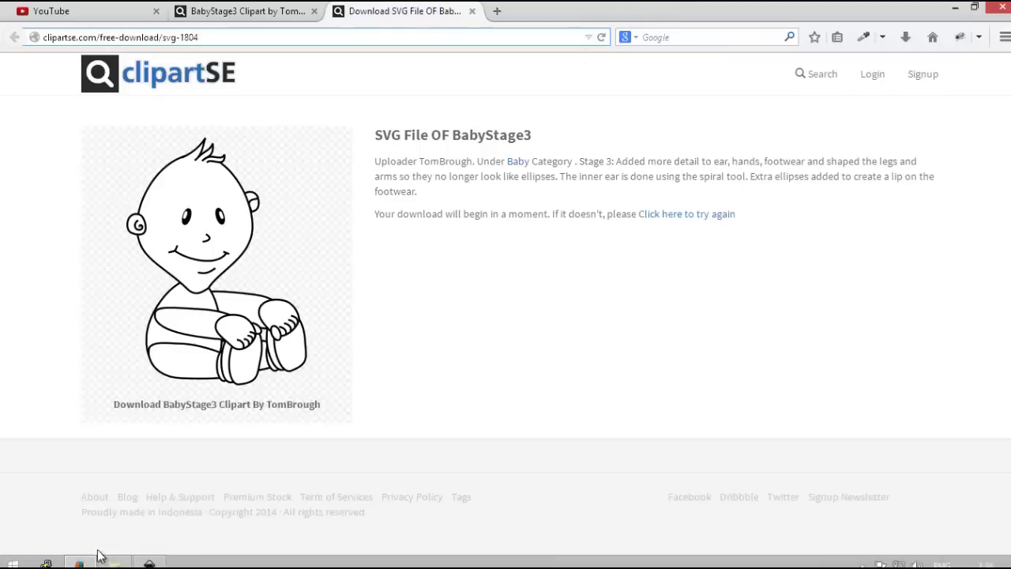
Step: Open clipartse.com-babystage3-clipart.svg from Downloads in the browser and view its tab
left_click(98, 555)
left_click(510, 193, "ctrl")
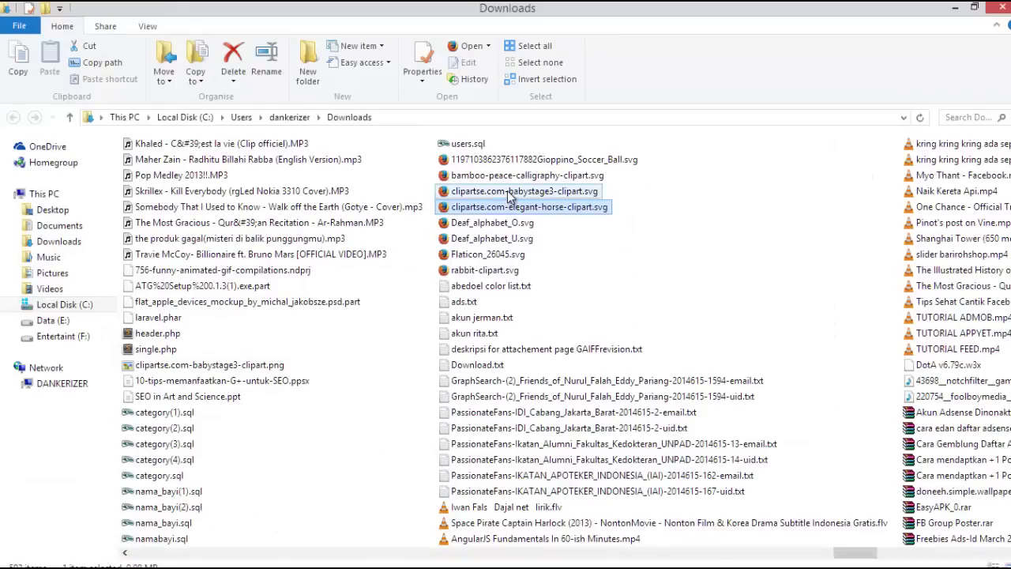
right_click(506, 191)
left_click(537, 203)
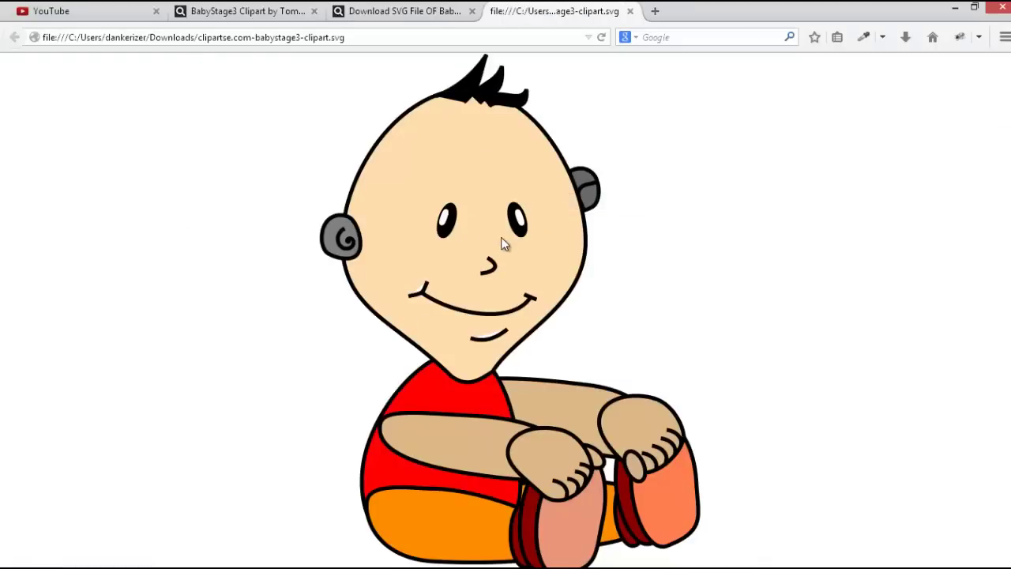
left_click(390, 9)
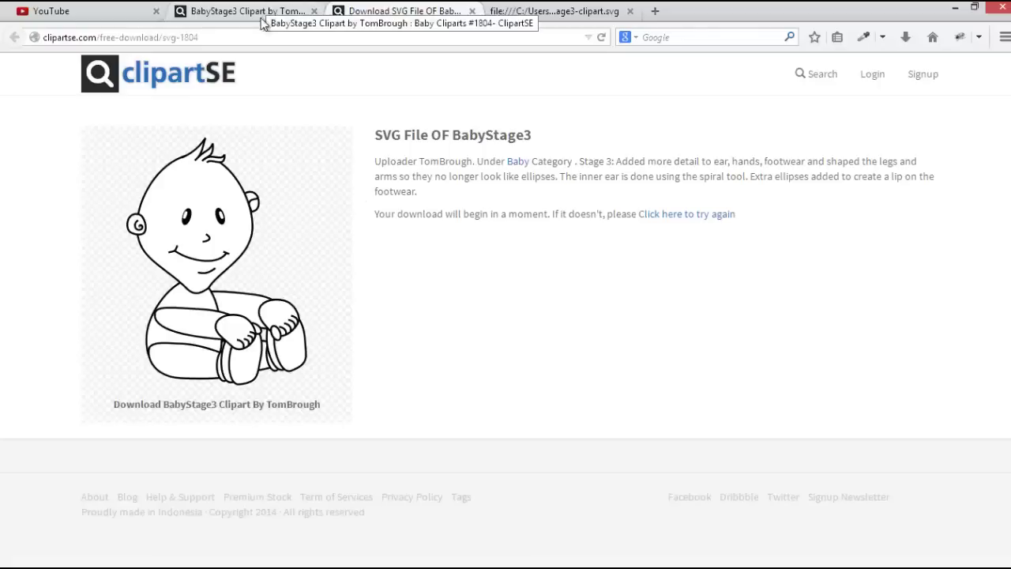
left_click(543, 9)
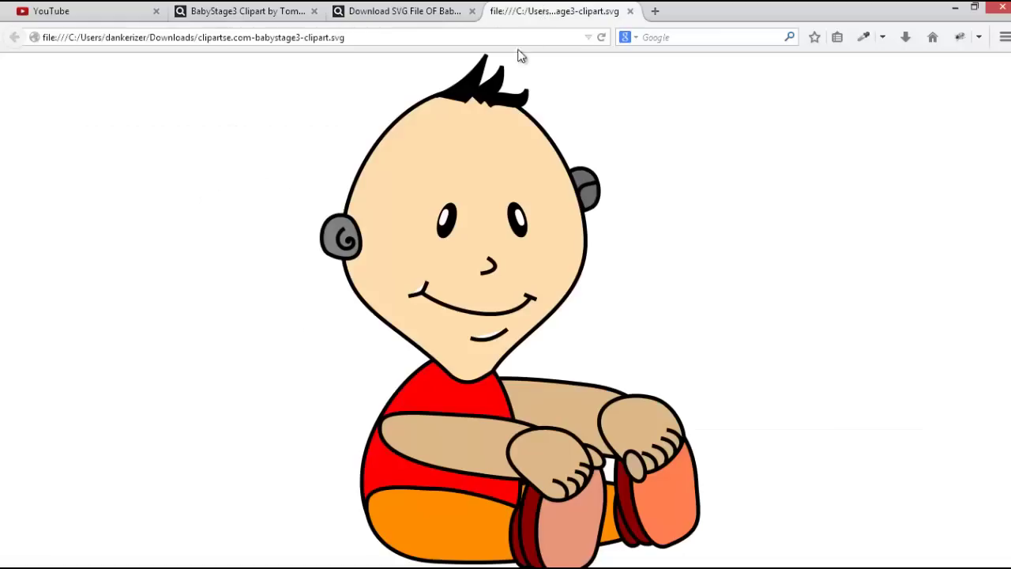
Step: Close Inkscape's Export Bitmap dialog and minimize Inkscape
left_click(136, 564)
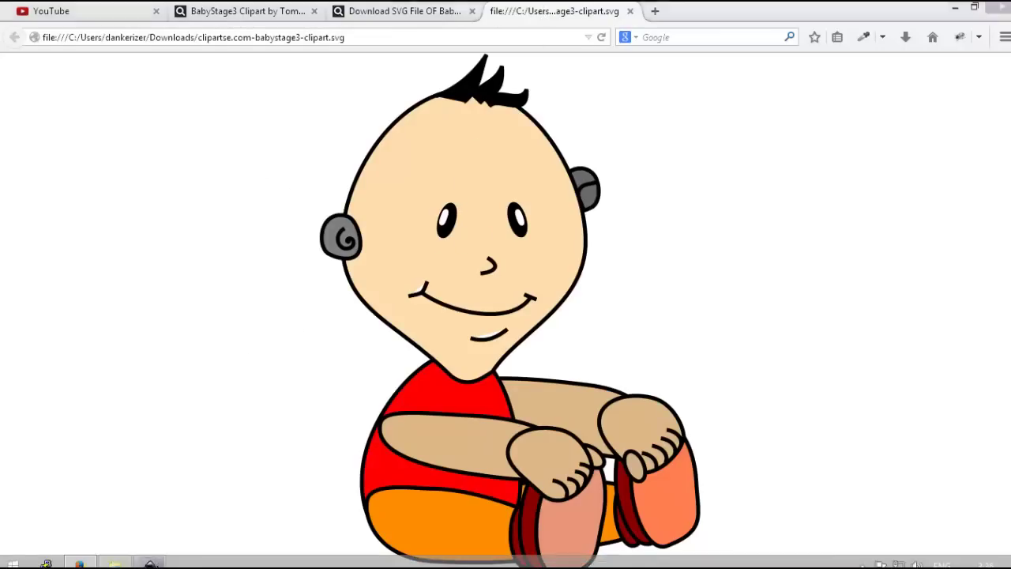
left_click(246, 7)
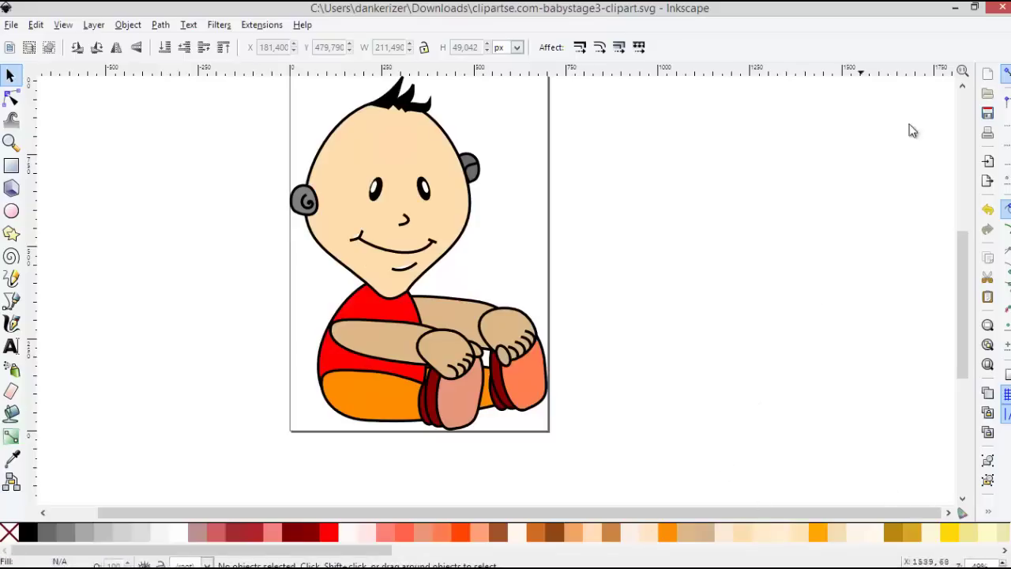
left_click(955, 8)
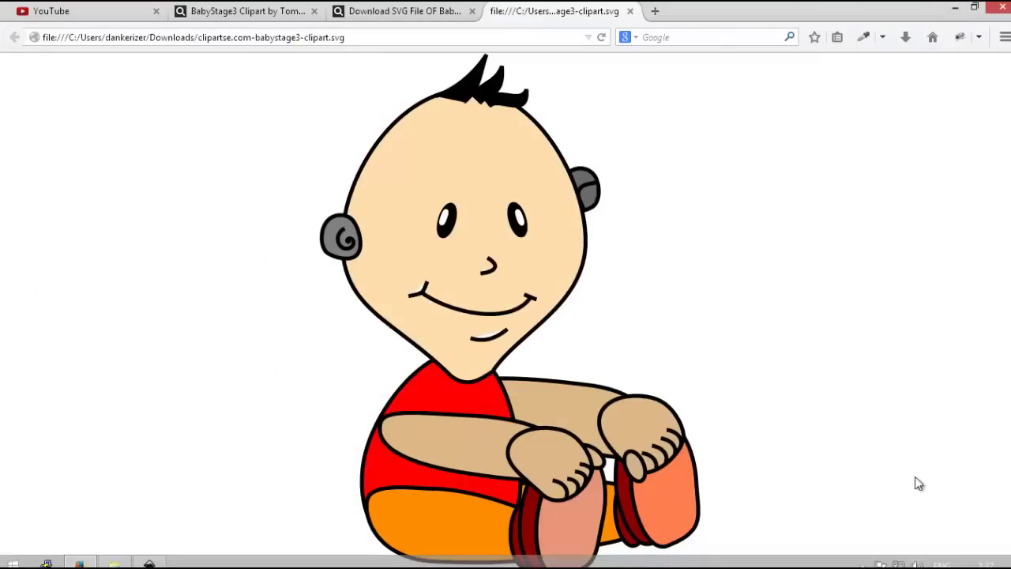